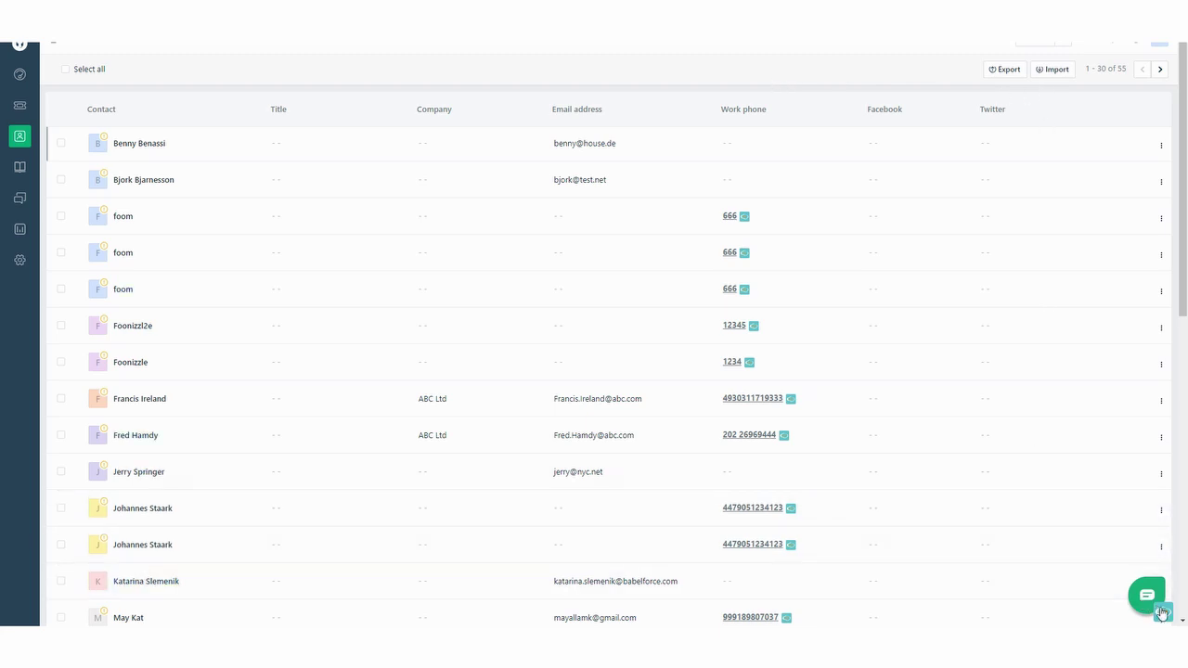
- Open the babelConnect dialer and call the contact's work phone number from Freshdesk
click(1164, 613)
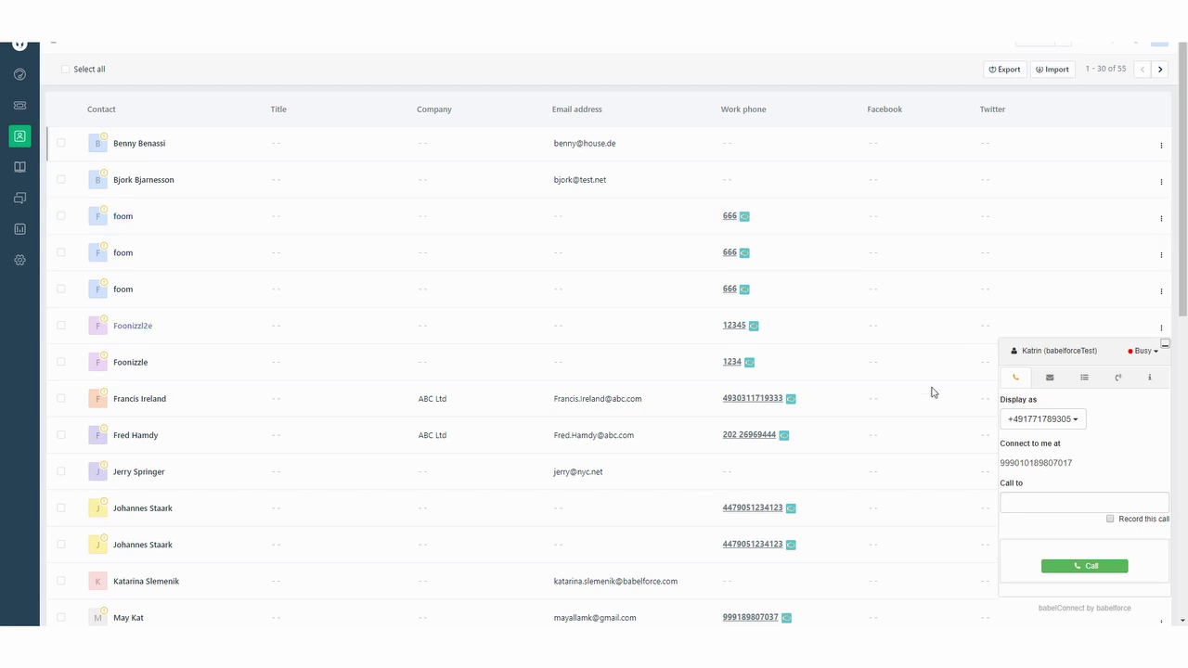
scroll(914, 386, down, 1)
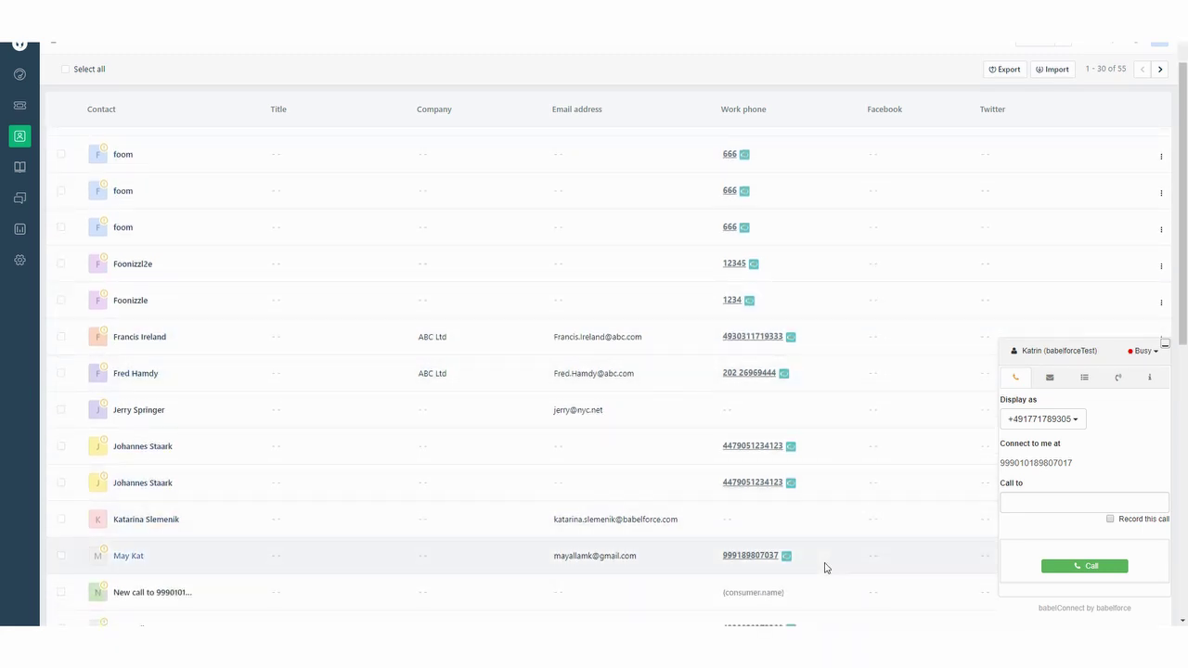
click(764, 557)
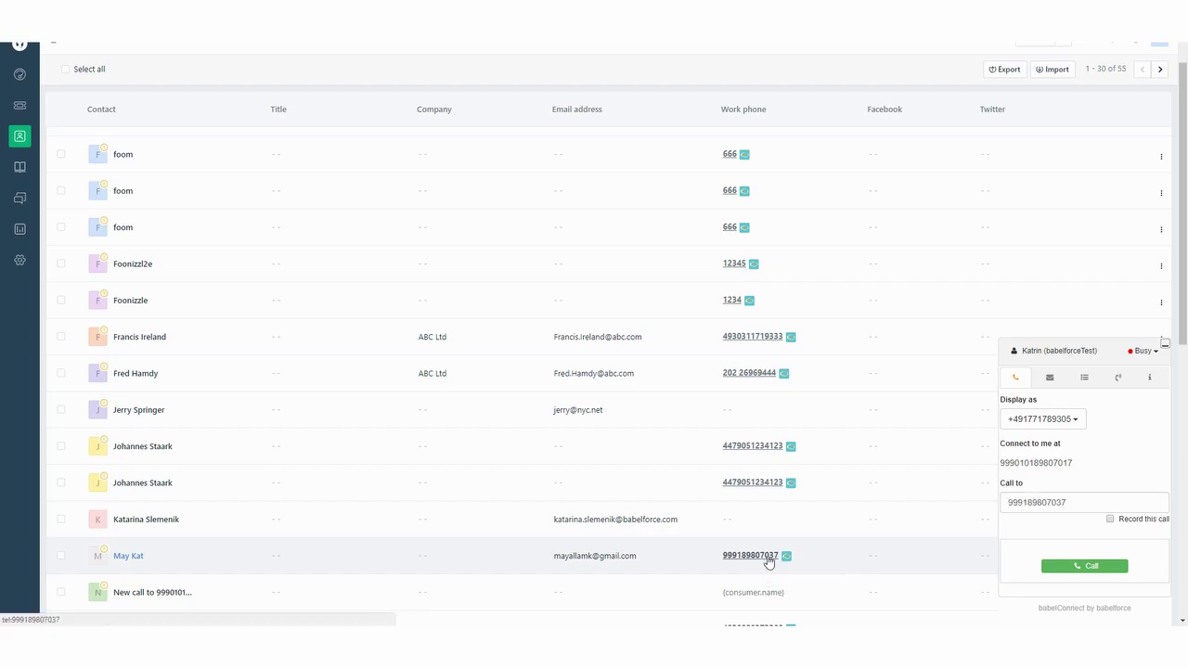
scroll(769, 560, down, 1)
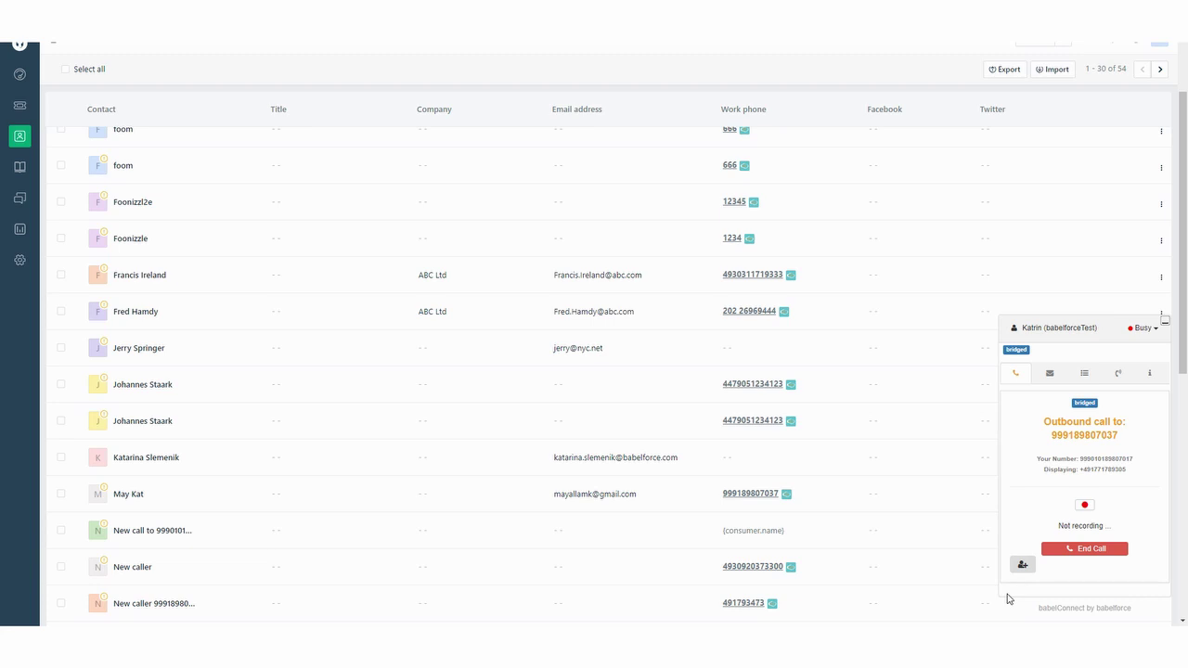
- Open the called contact and ticket #550, highlighting its three-line call description
click(151, 505)
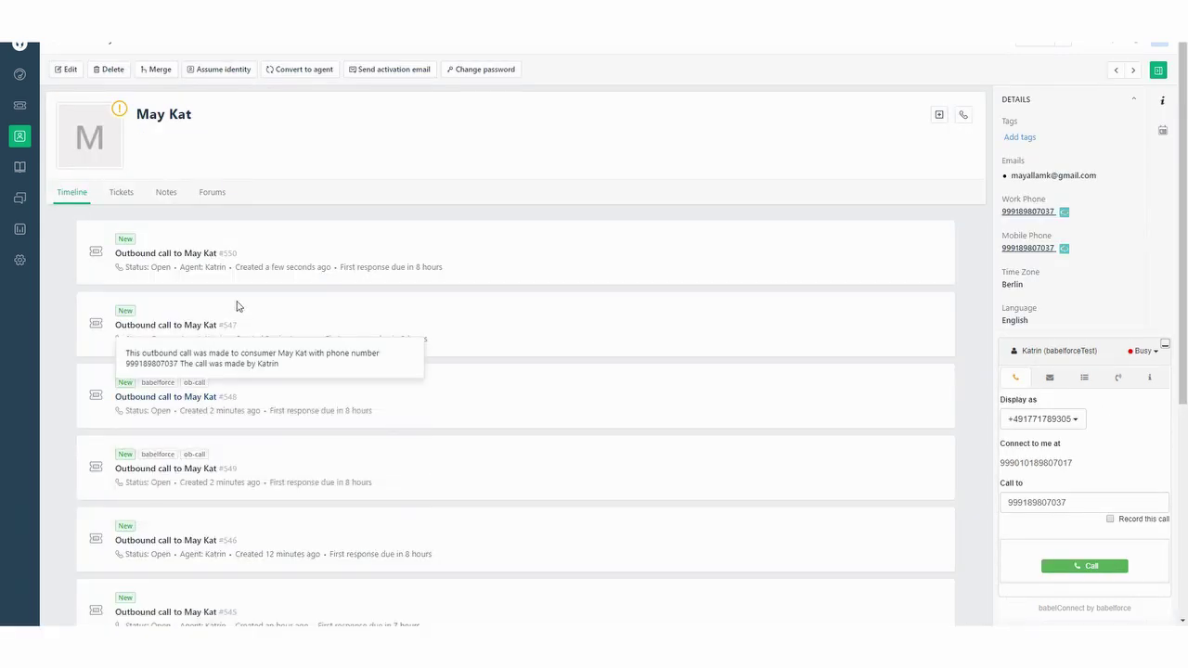
click(182, 258)
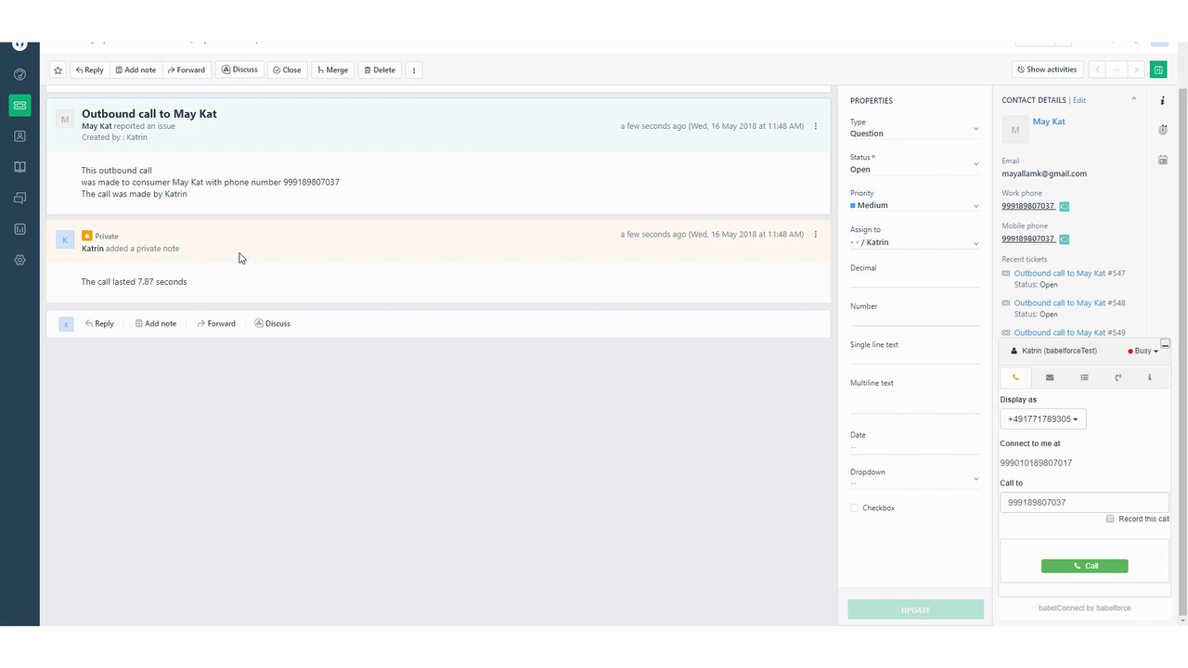
drag(194, 198, 66, 171)
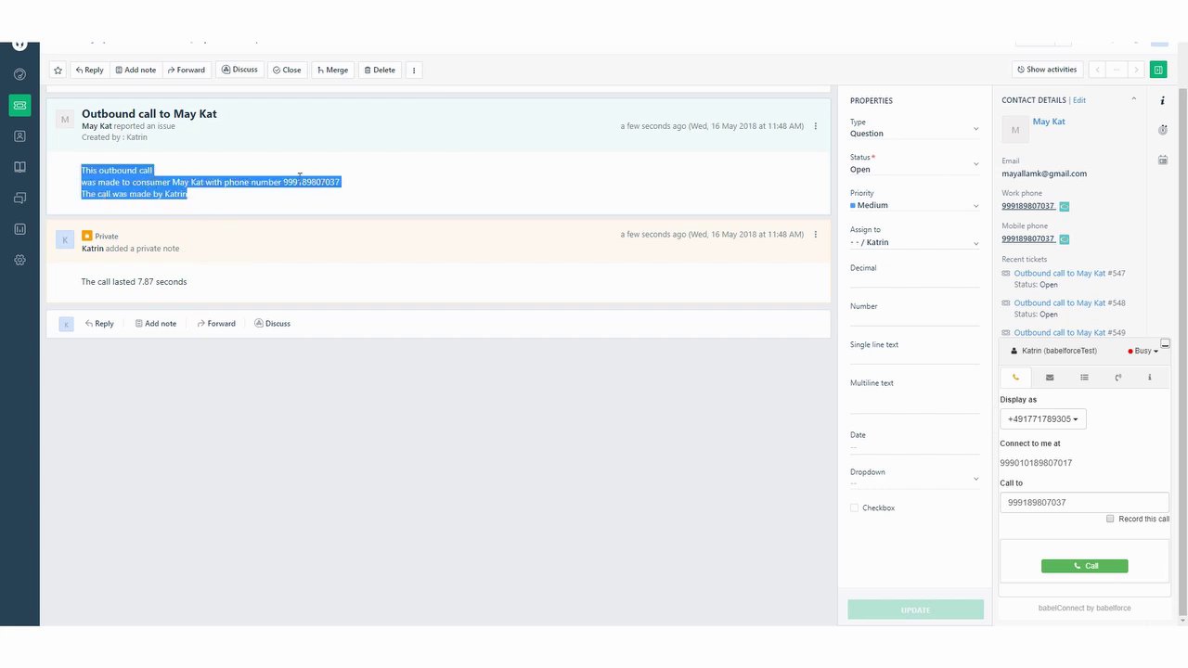
click(199, 198)
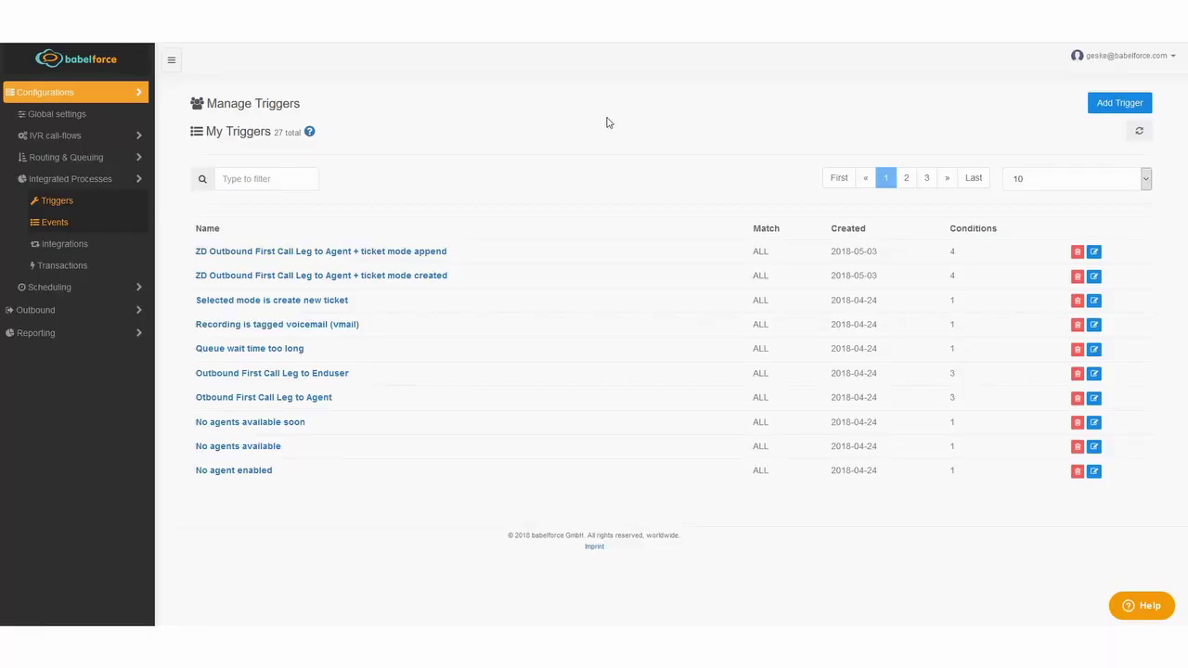
- Filter triggers by 'to enduser', review Outbound First Call Leg to Enduser's outbound condition, then go back
click(269, 178)
text(to enduser)
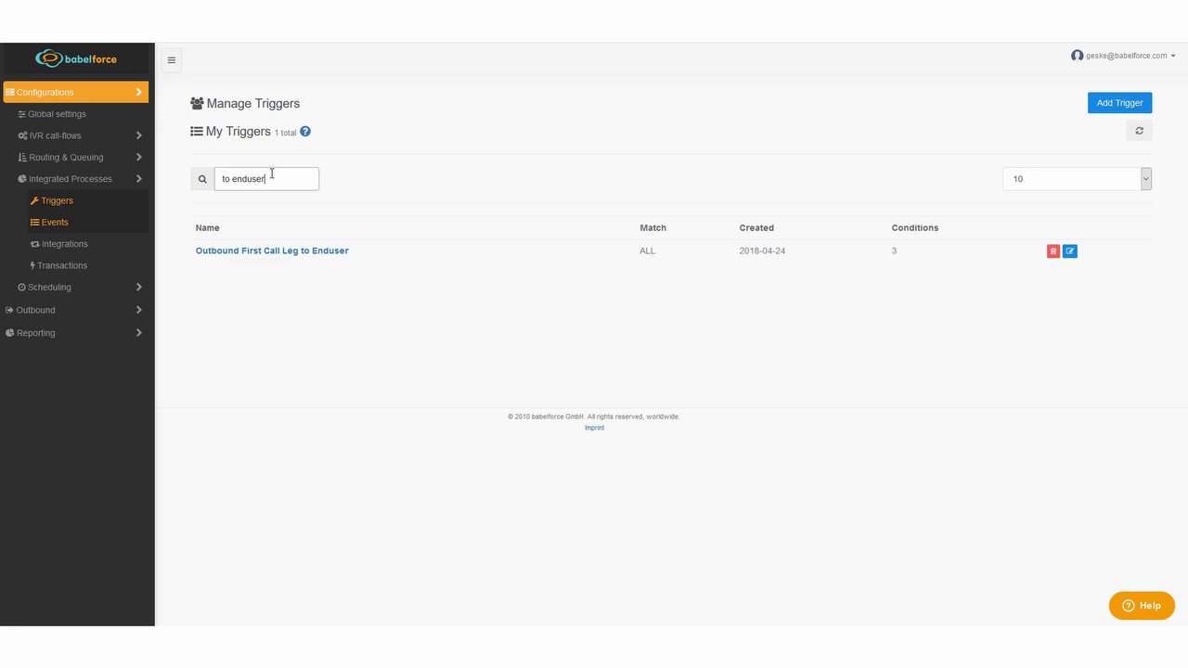
click(330, 251)
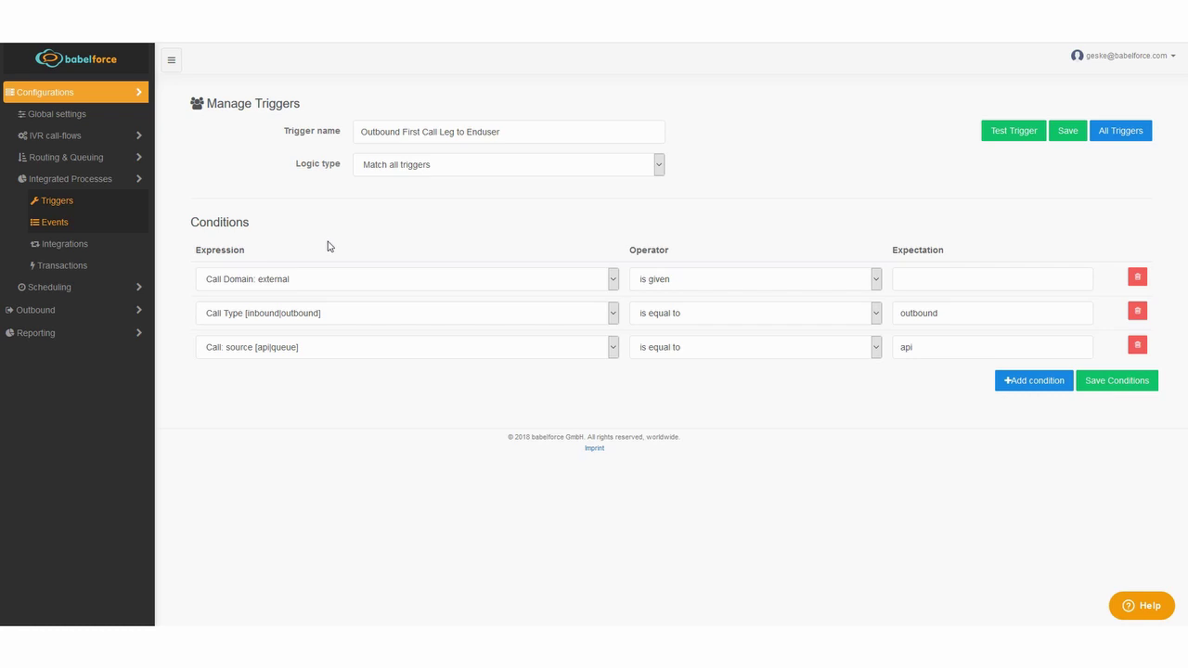
double_click(918, 313)
click(345, 459)
key(alt+Left)
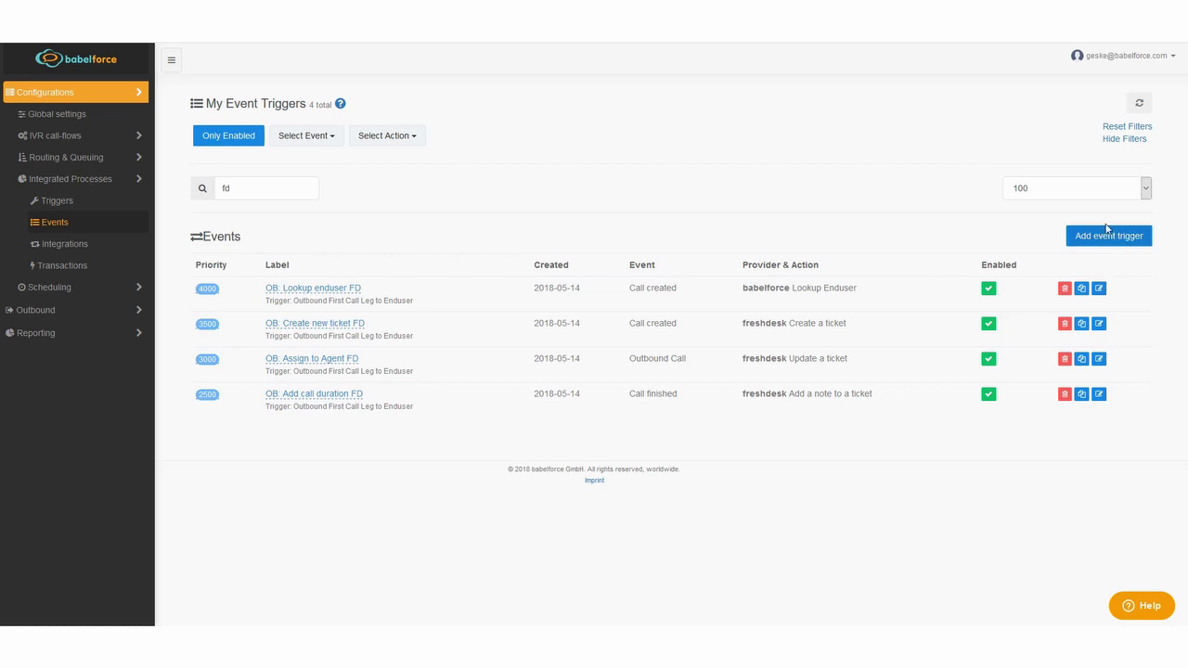
click(1102, 290)
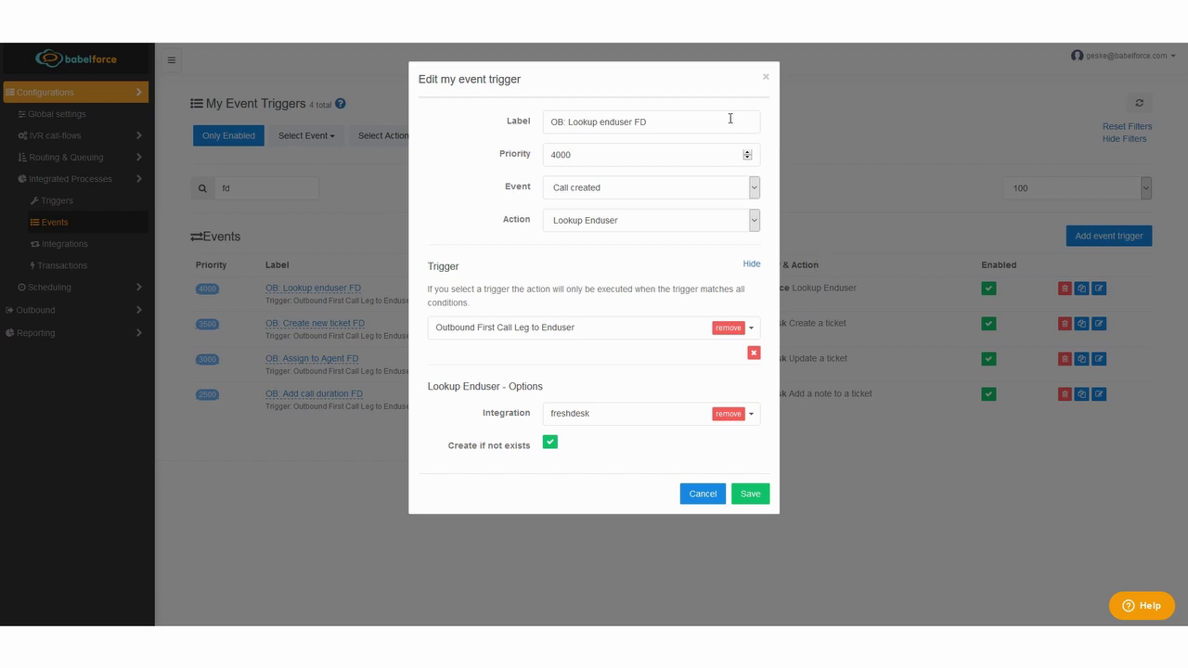
double_click(518, 155)
double_click(516, 190)
double_click(516, 222)
click(753, 222)
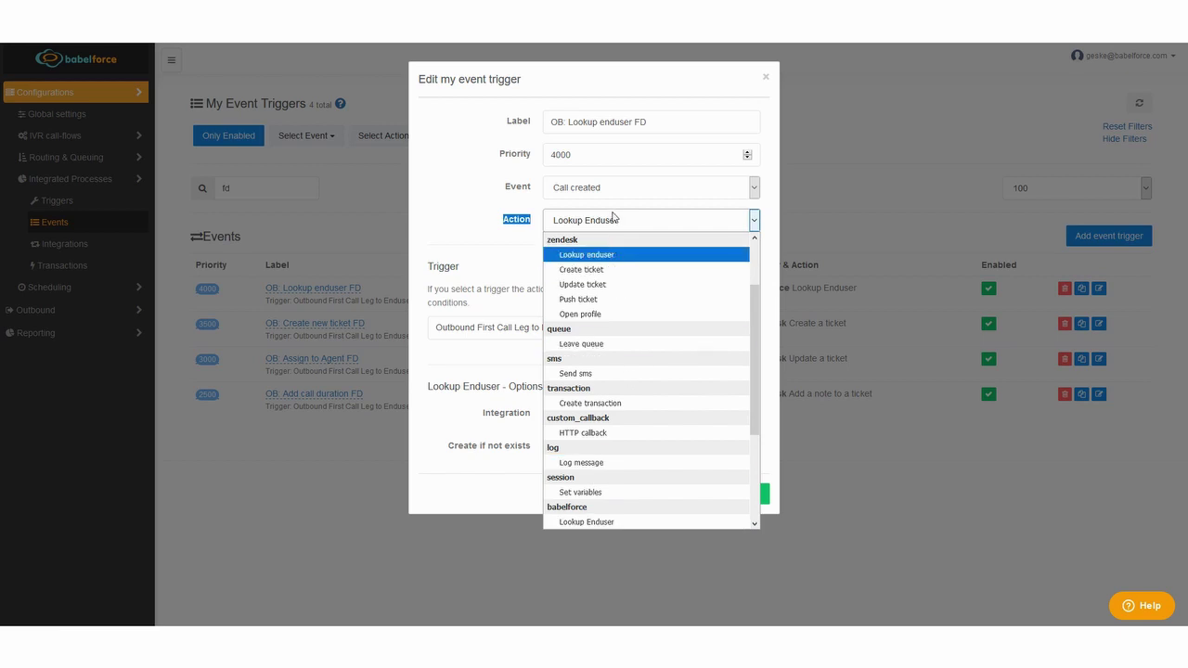
click(572, 521)
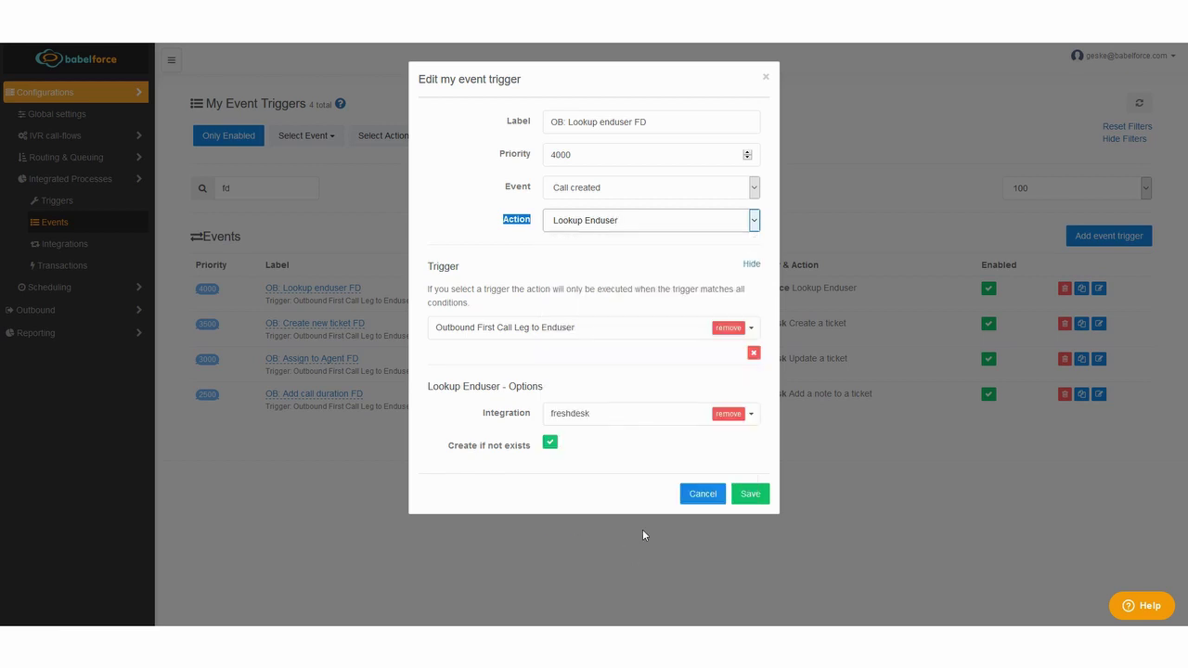
click(754, 329)
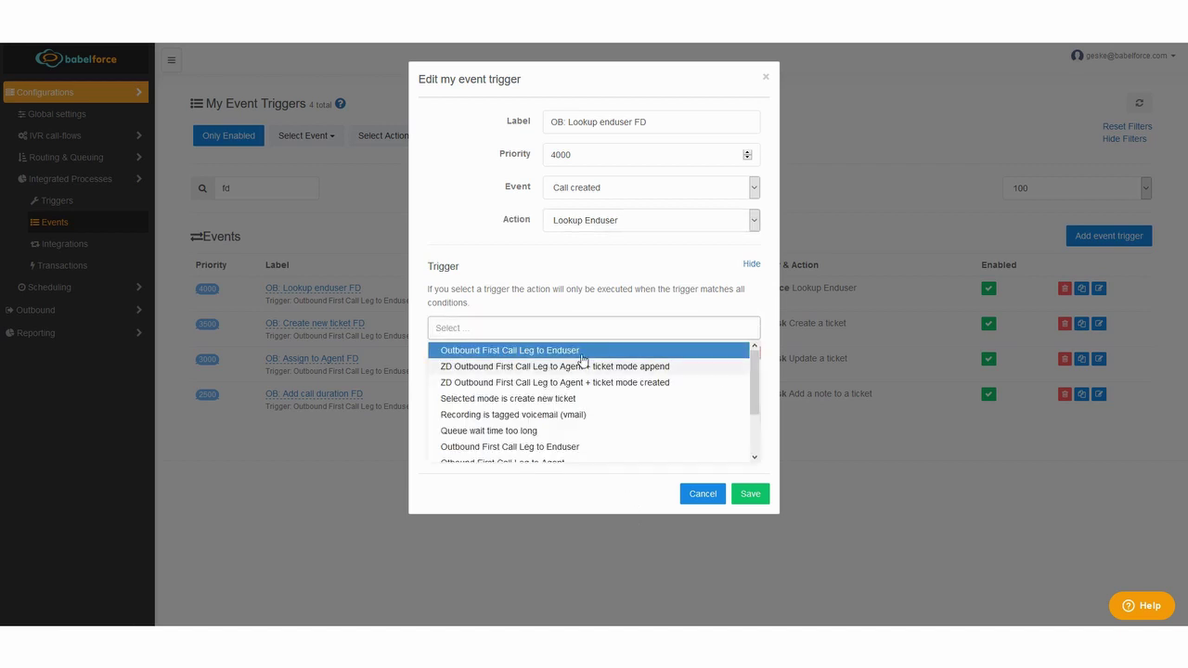
click(626, 356)
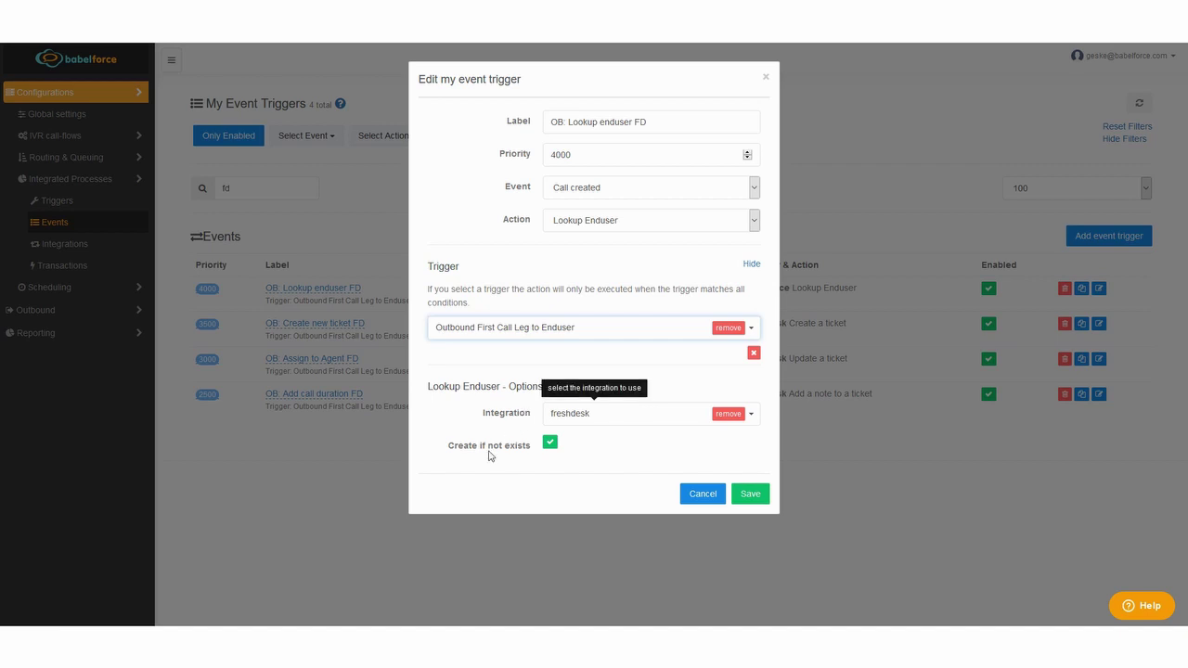
drag(455, 456, 544, 456)
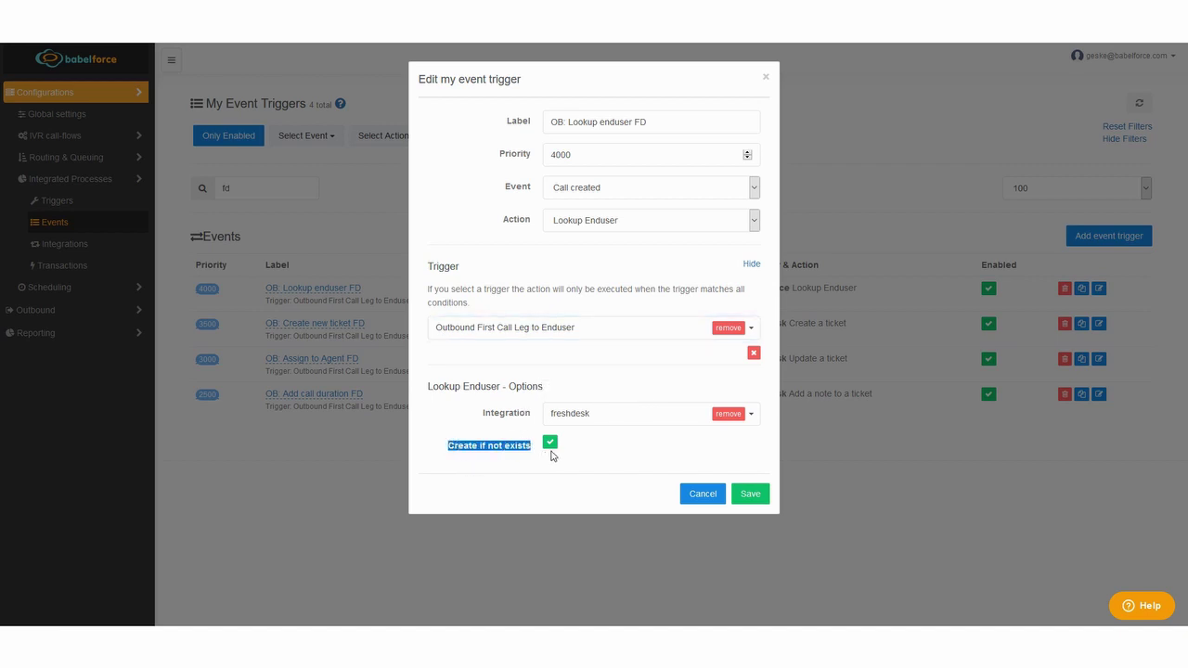
click(709, 503)
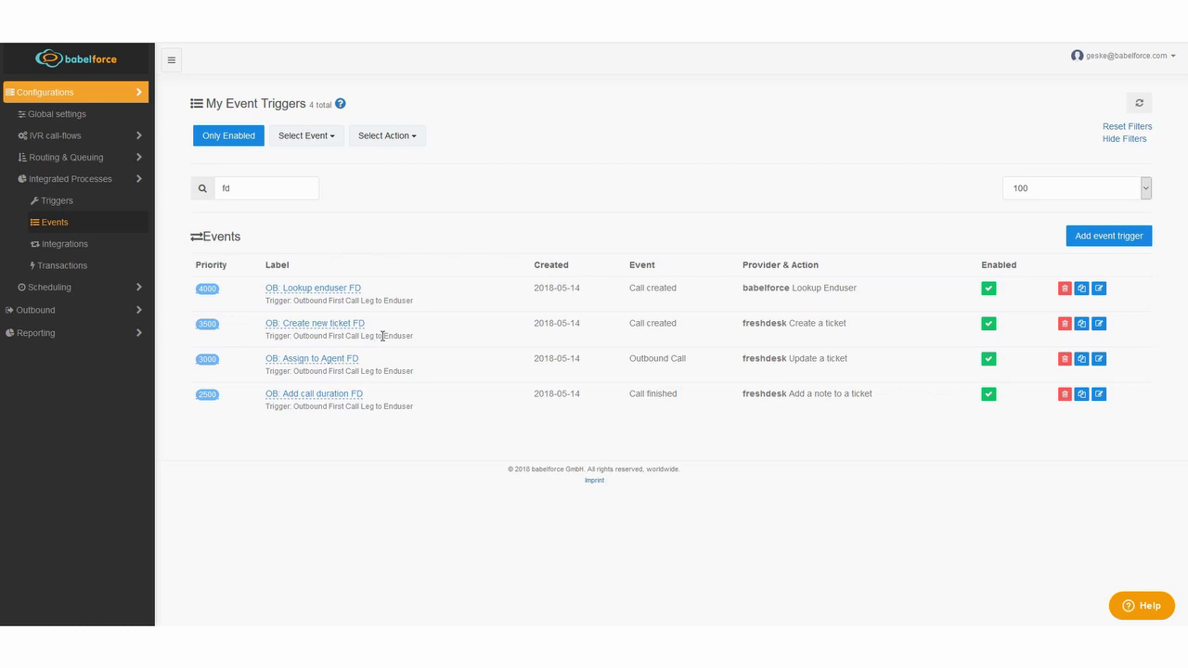
- Edit the OB: Create new ticket FD trigger, keeping Create a ticket as its action
click(1101, 324)
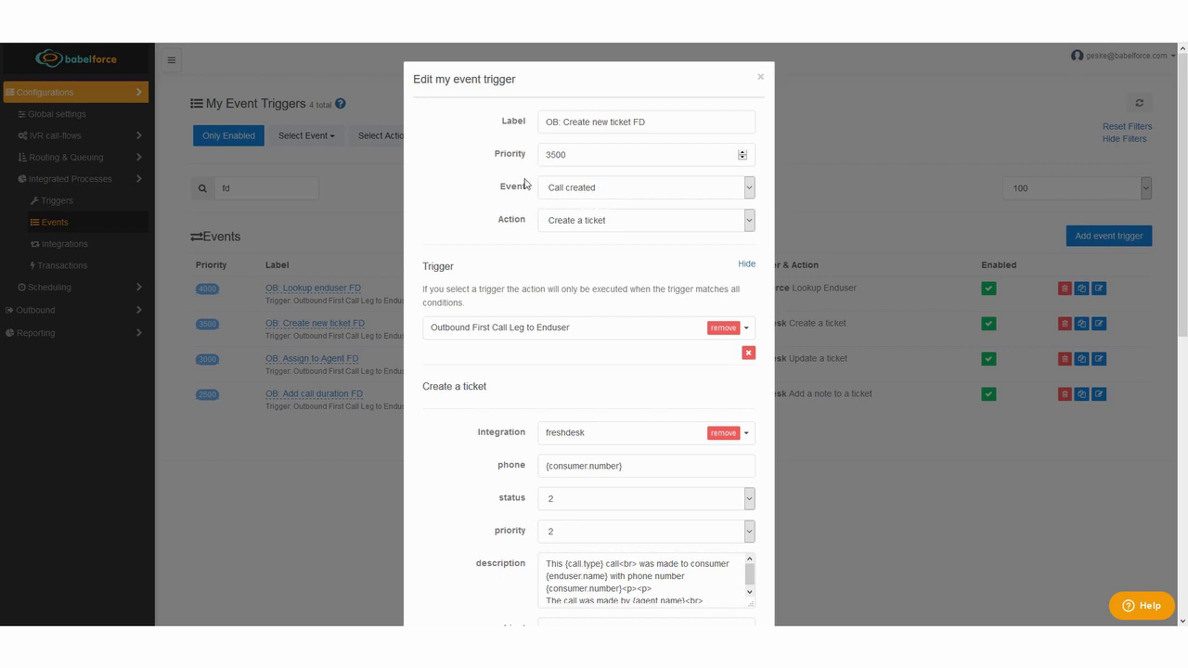
click(595, 225)
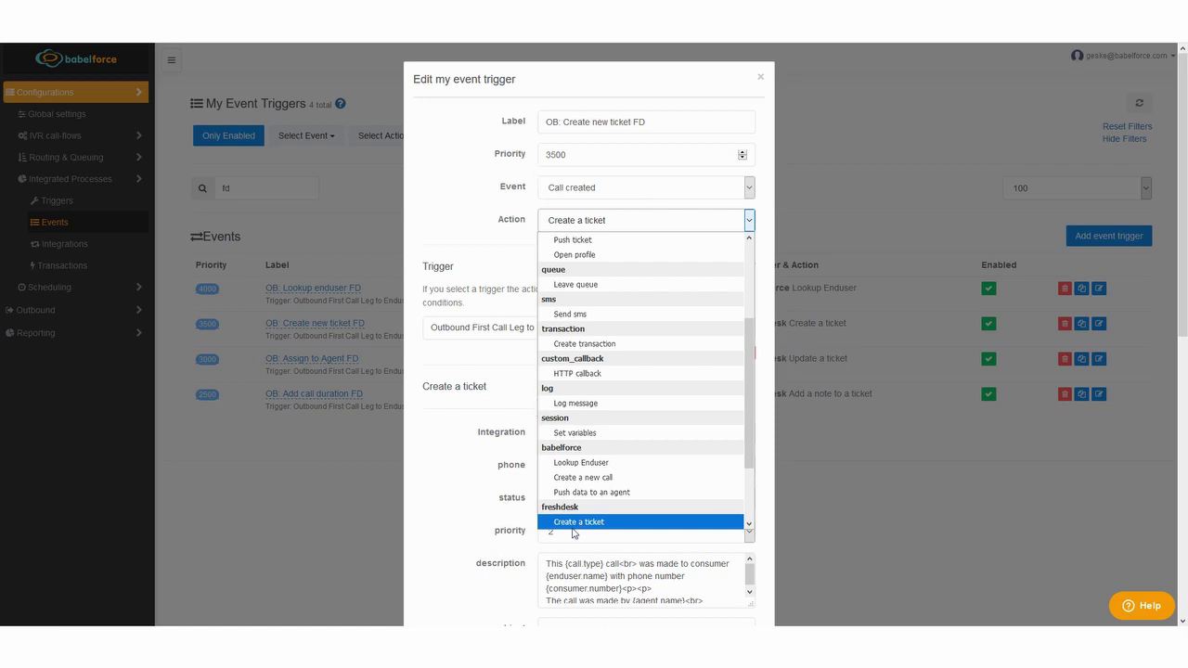
click(704, 373)
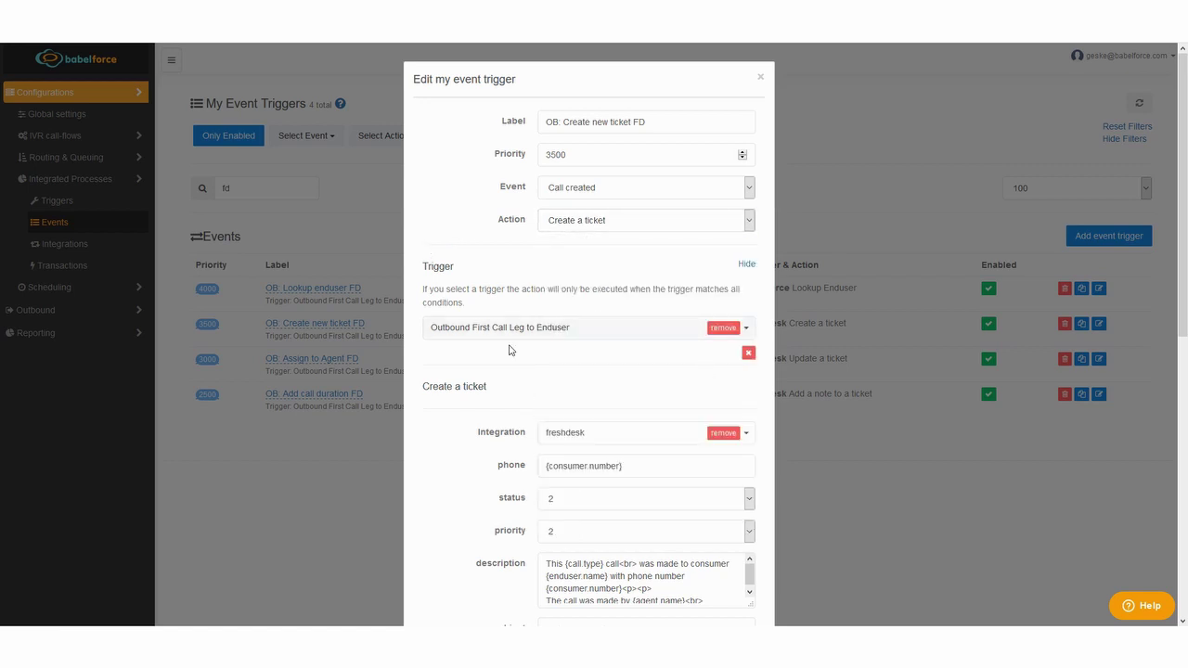
scroll(678, 390, down, 1)
scroll(650, 459, down, 2)
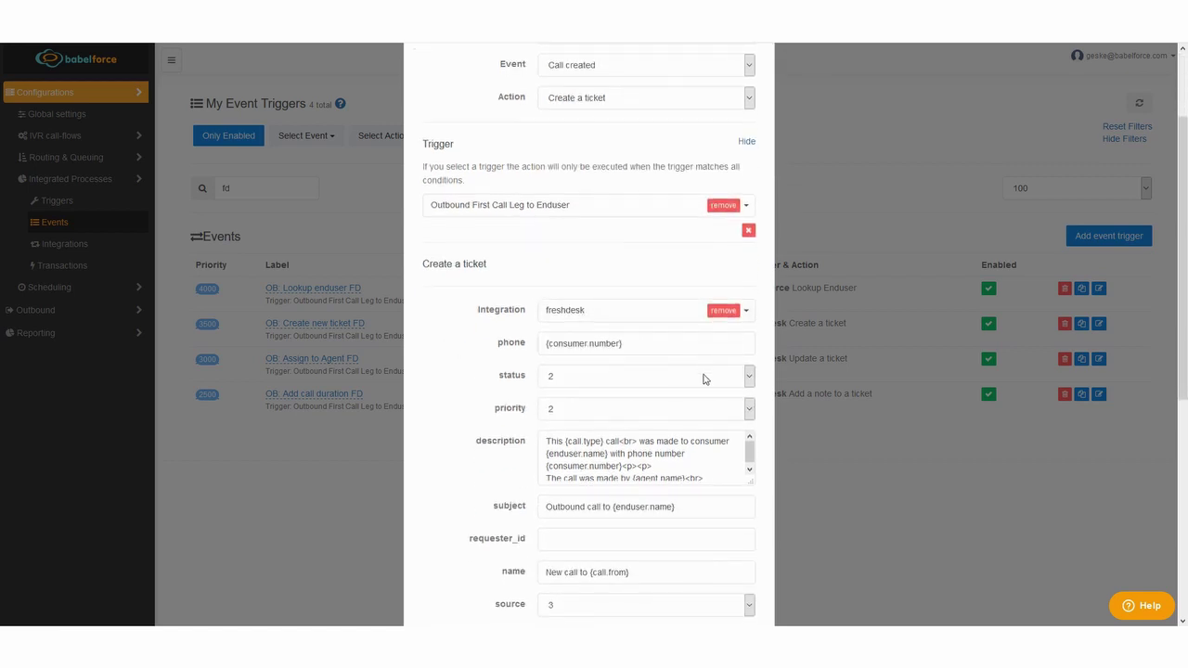
scroll(764, 298, down, 2)
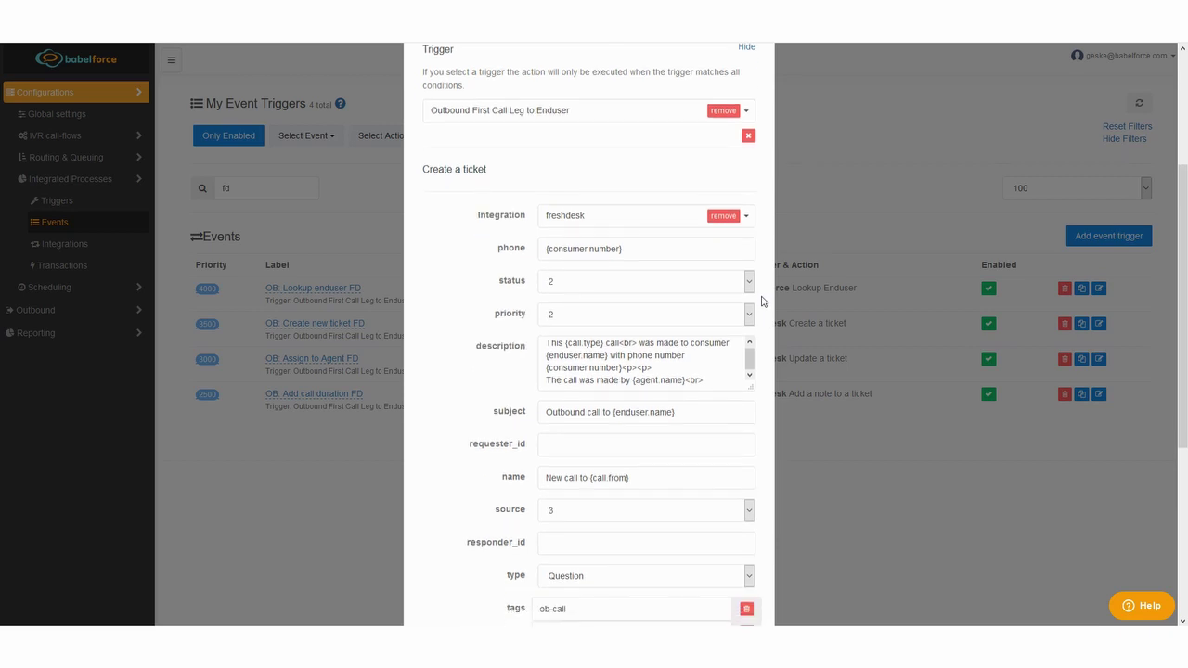
- Review the ticket's phone field and the {call.type} placeholder in the description template
double_click(537, 174)
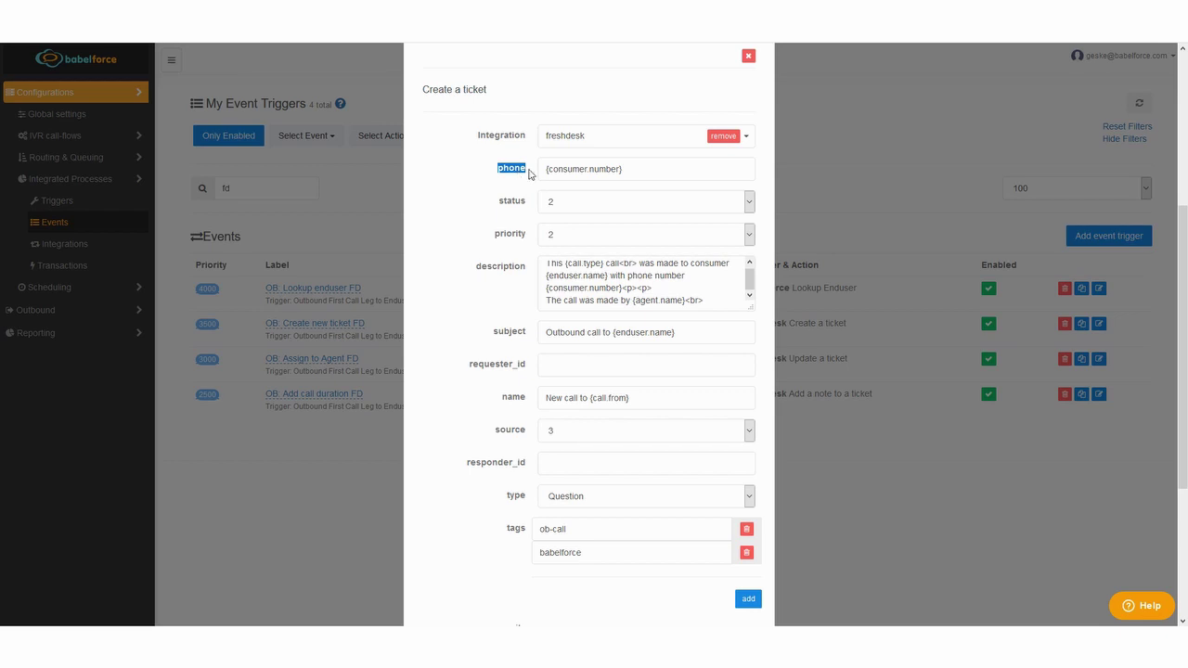
click(521, 180)
scroll(519, 183, down, 1)
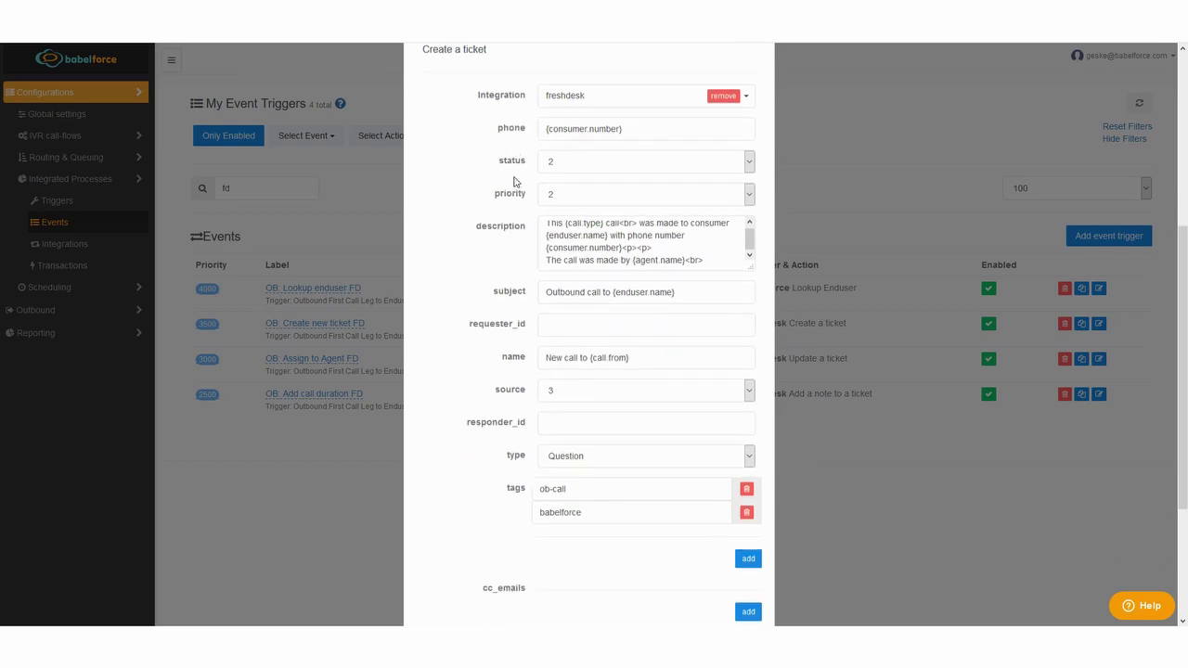
scroll(613, 233, up, 1)
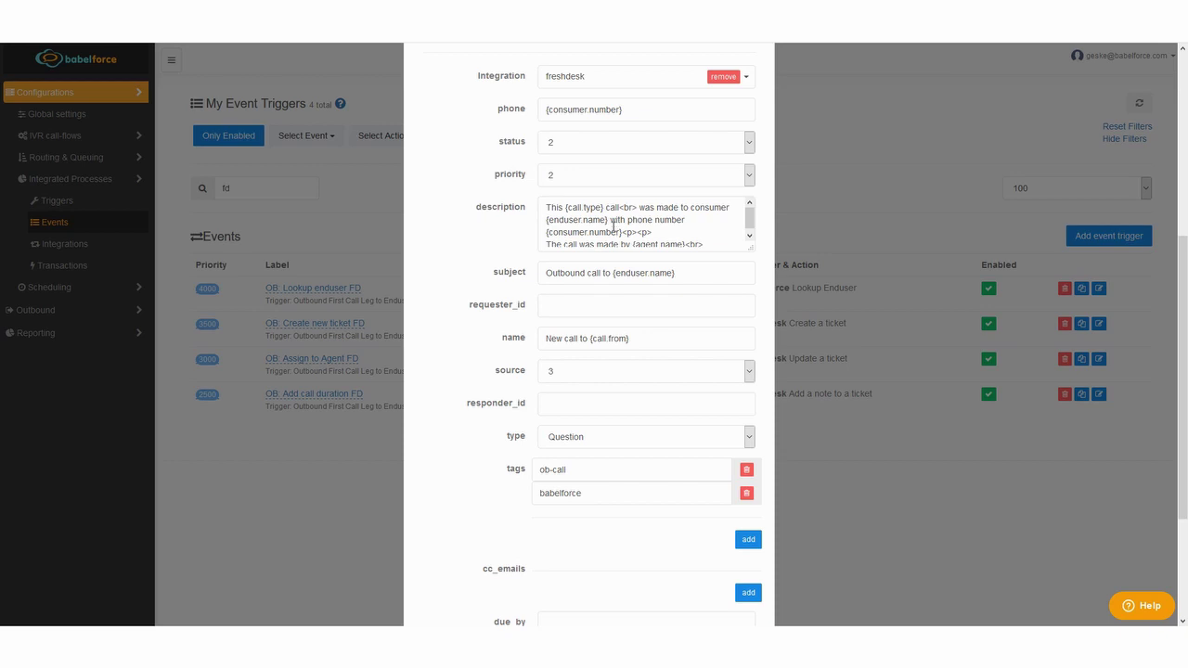
drag(566, 211, 608, 209)
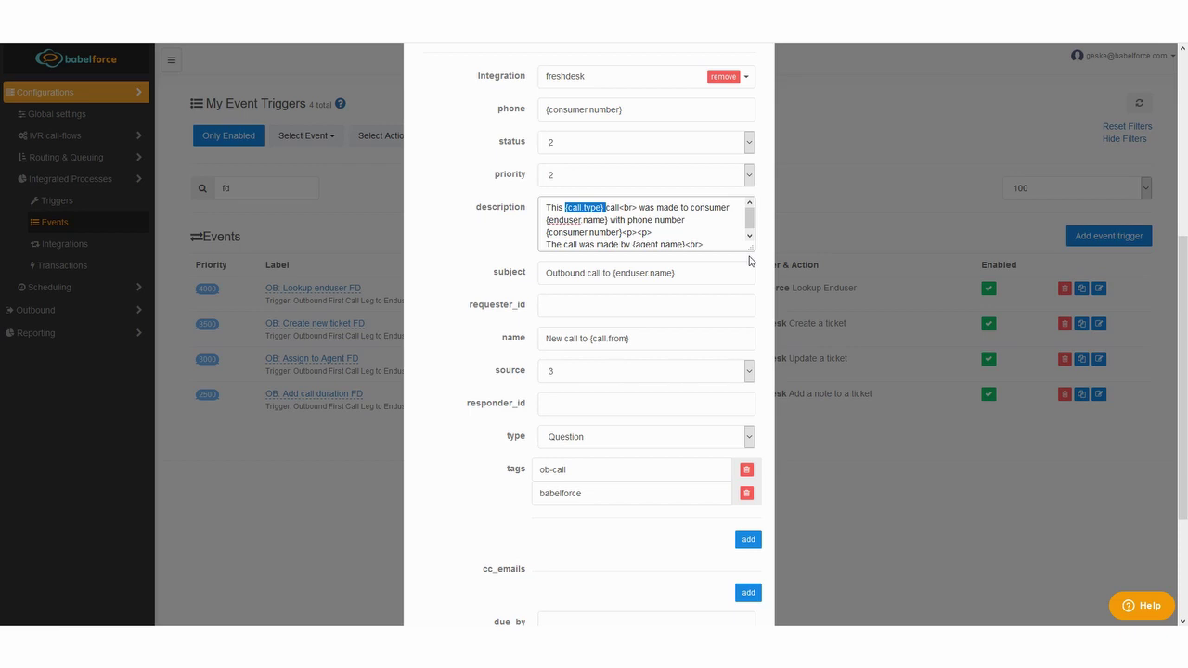
click(695, 225)
key(alt+Tab)
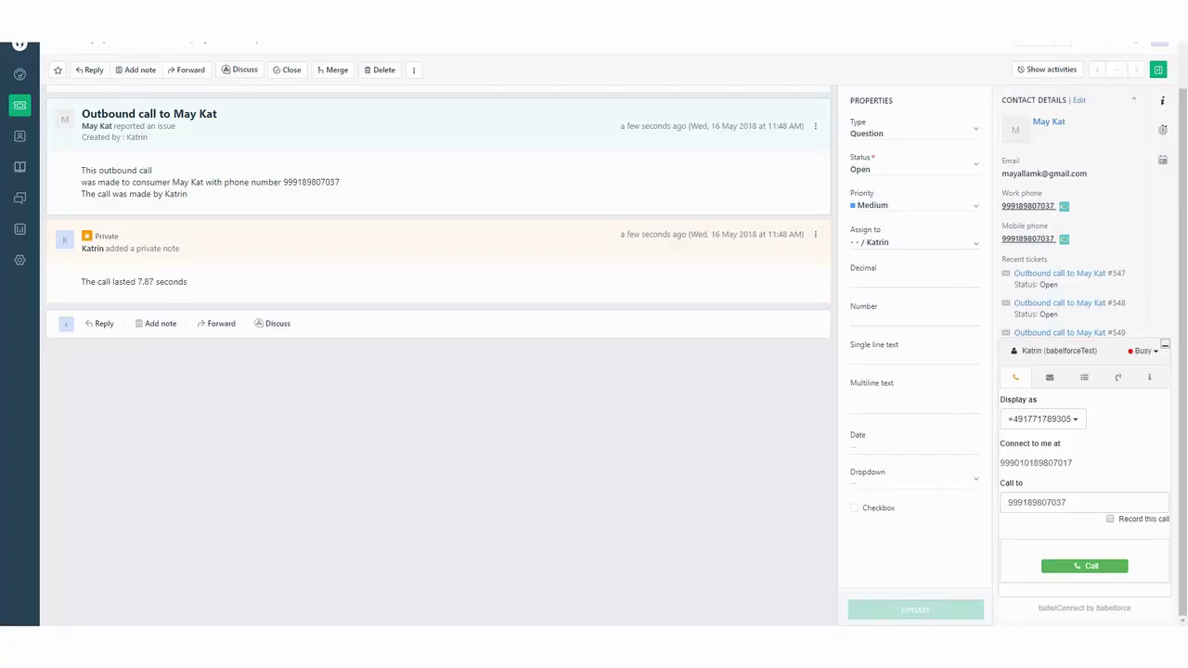
drag(81, 171, 153, 170)
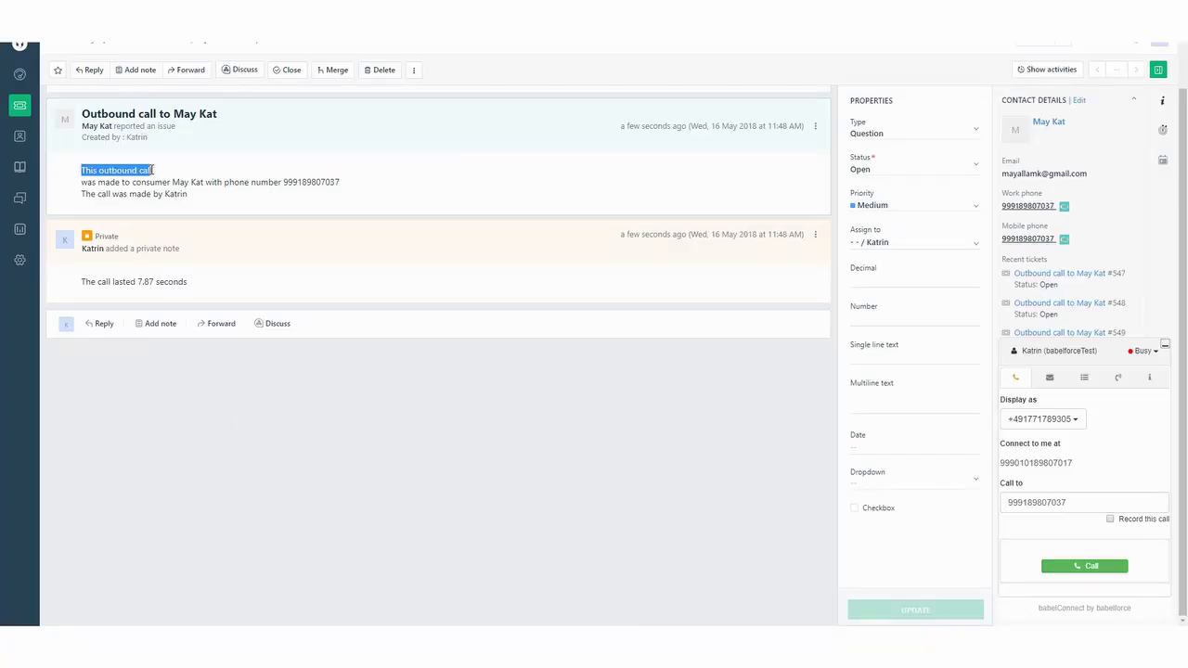
double_click(118, 170)
key(alt+Tab)
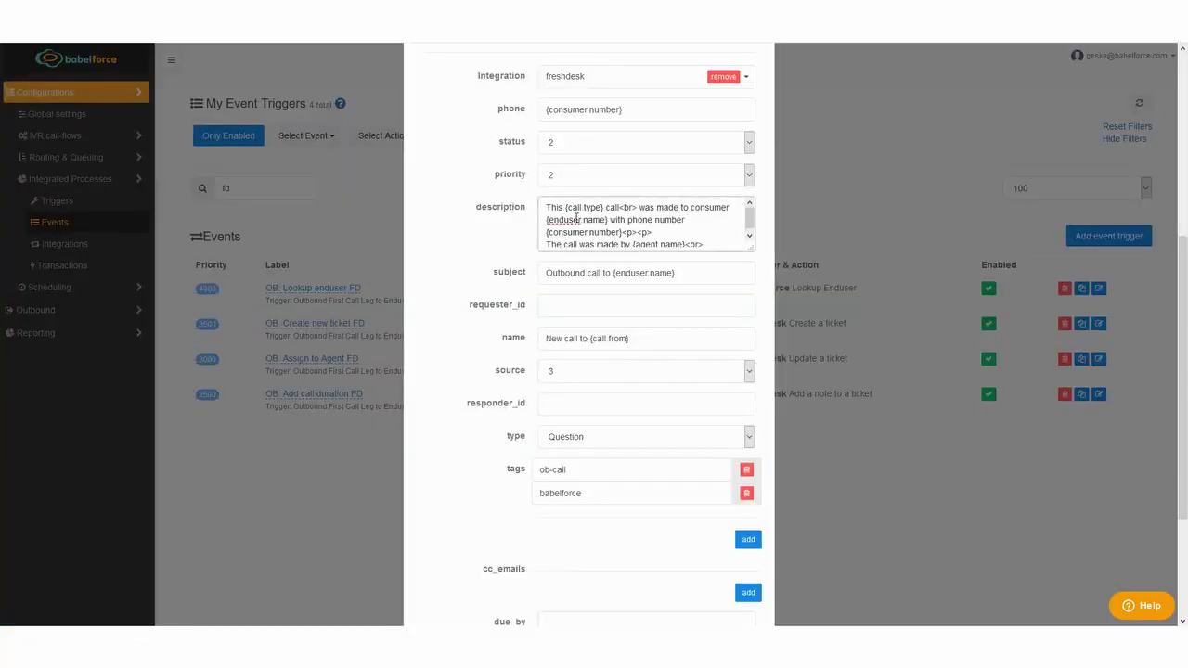
key(alt+Tab)
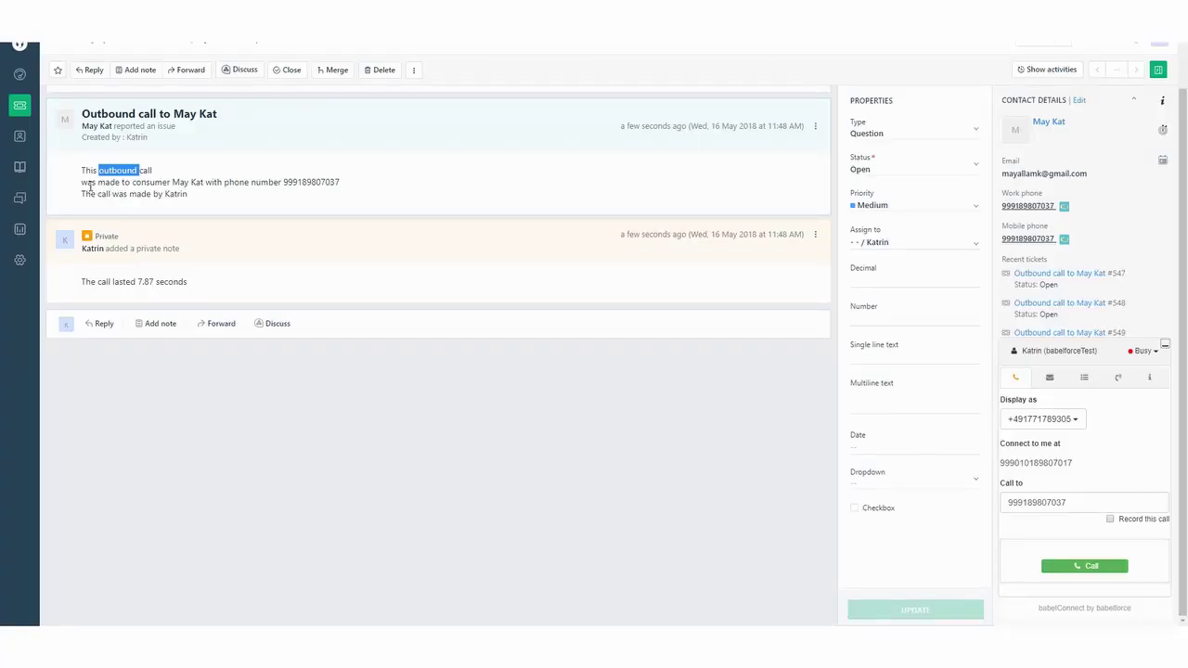
key(alt+Tab)
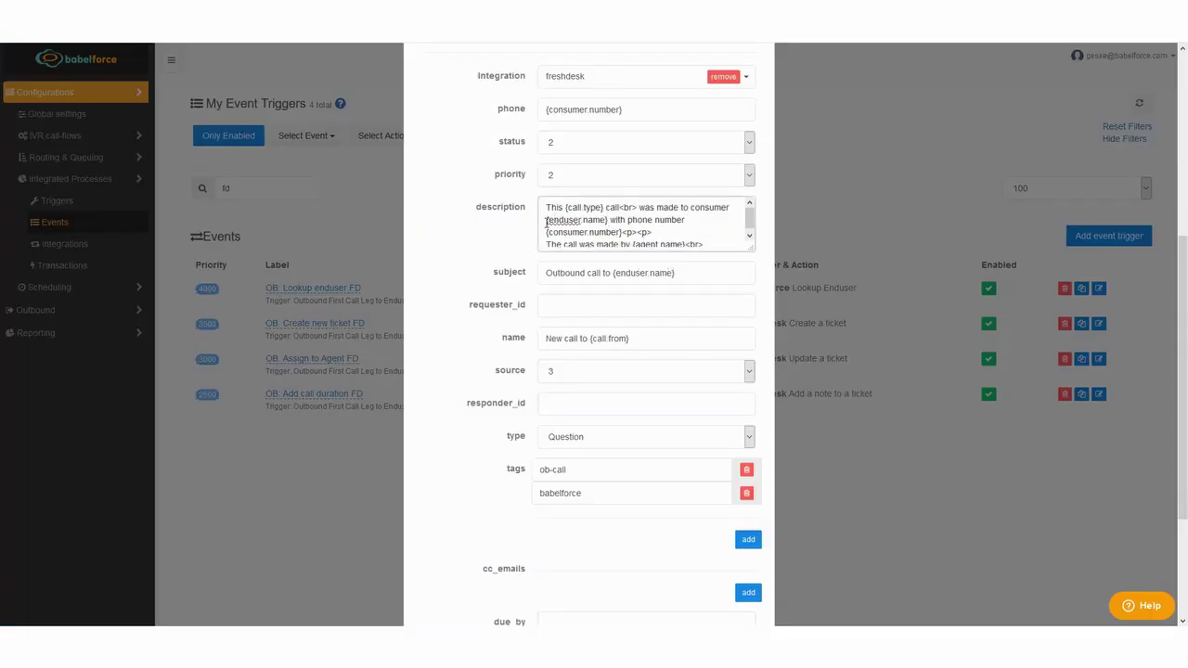
drag(547, 221, 606, 216)
key(alt+Tab)
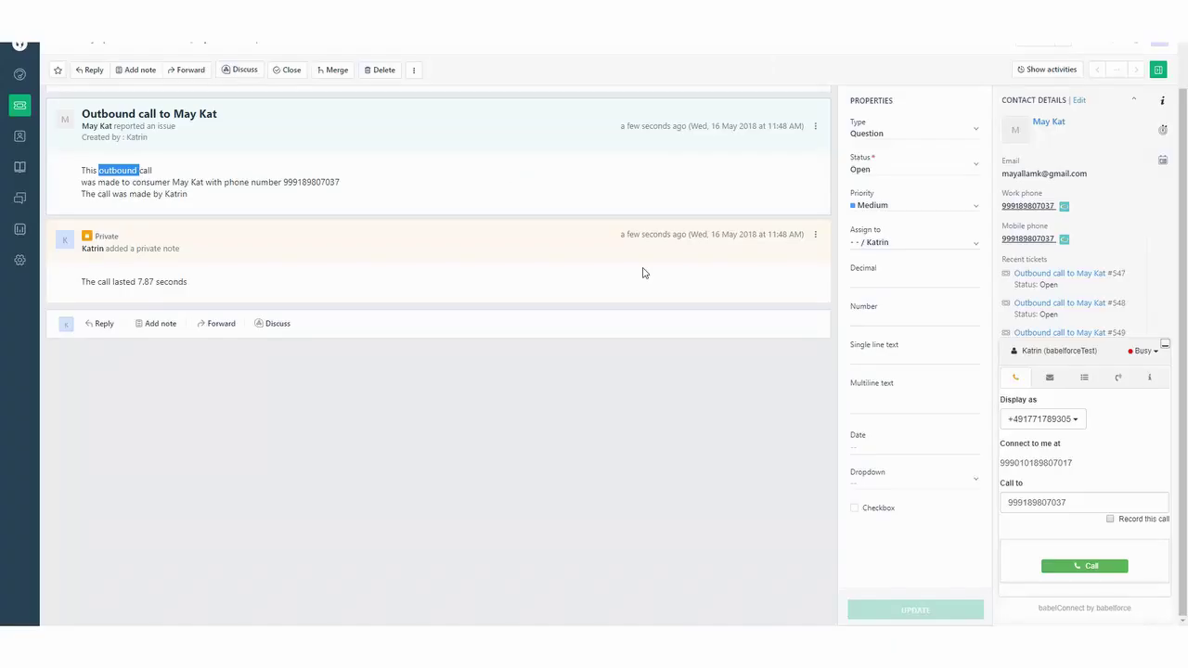
key(alt+Tab)
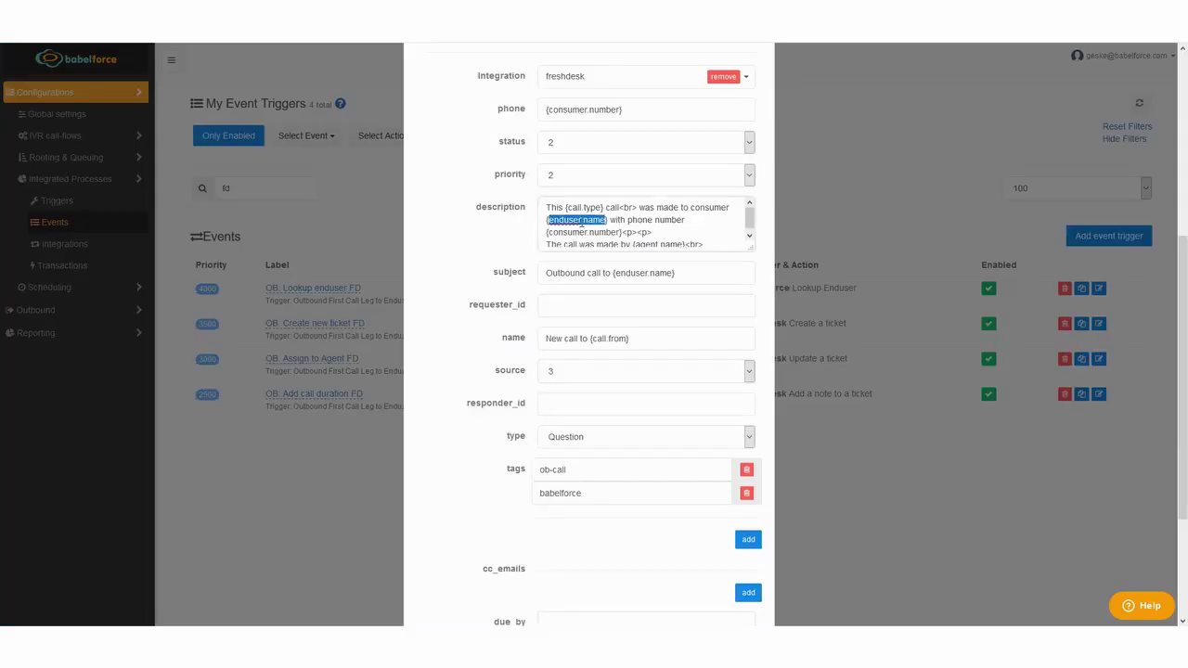
key(alt+Tab)
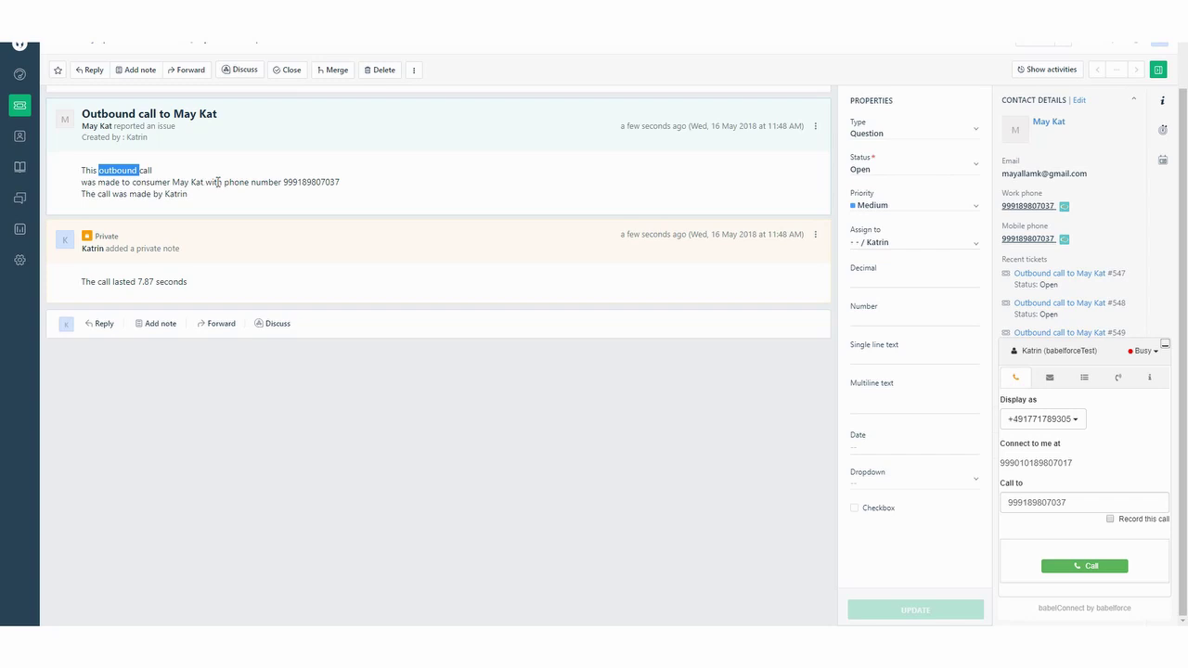
double_click(292, 182)
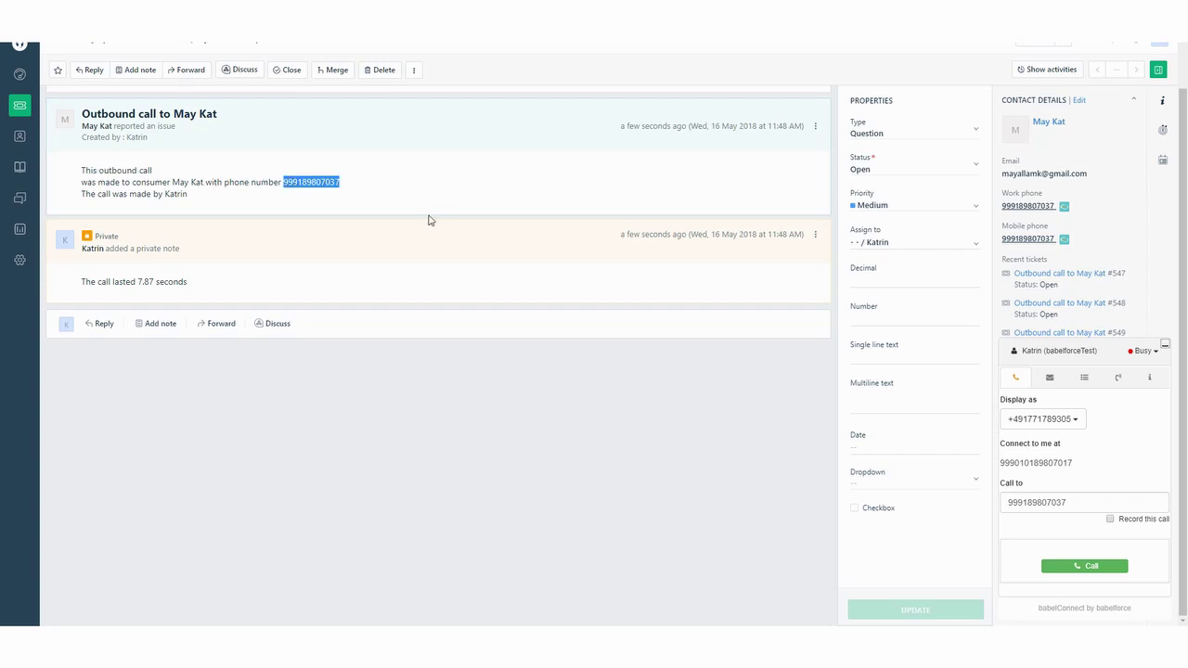
key(alt+Tab)
key(alt+Tab)
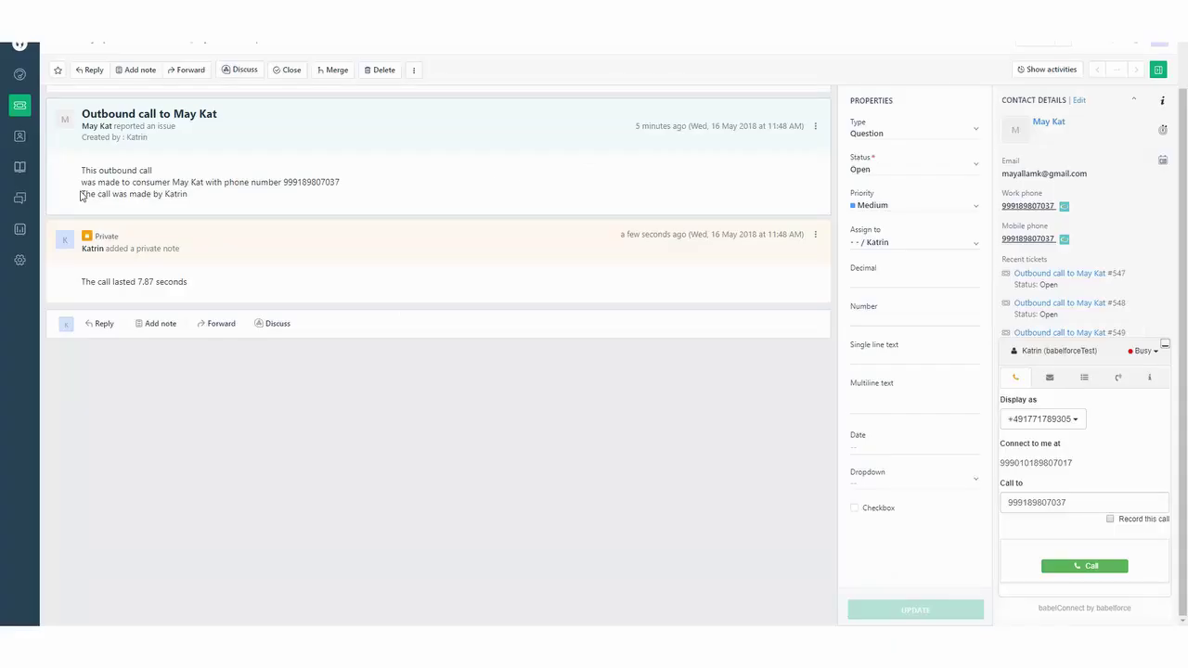
drag(82, 196, 208, 204)
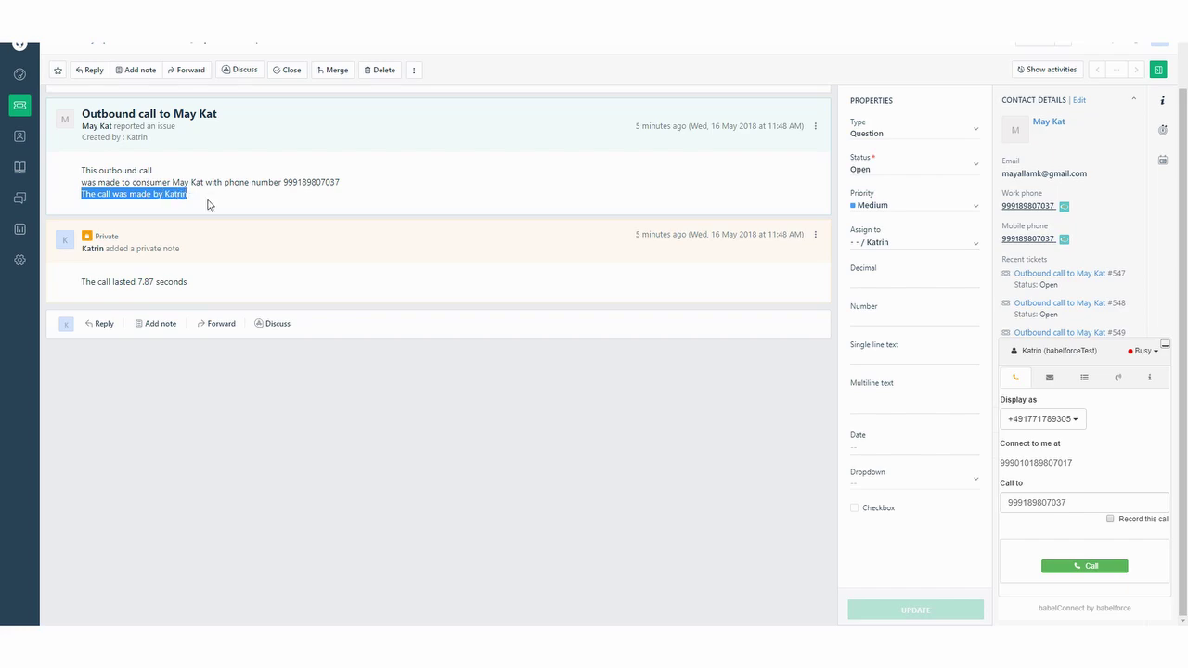
key(alt+Tab)
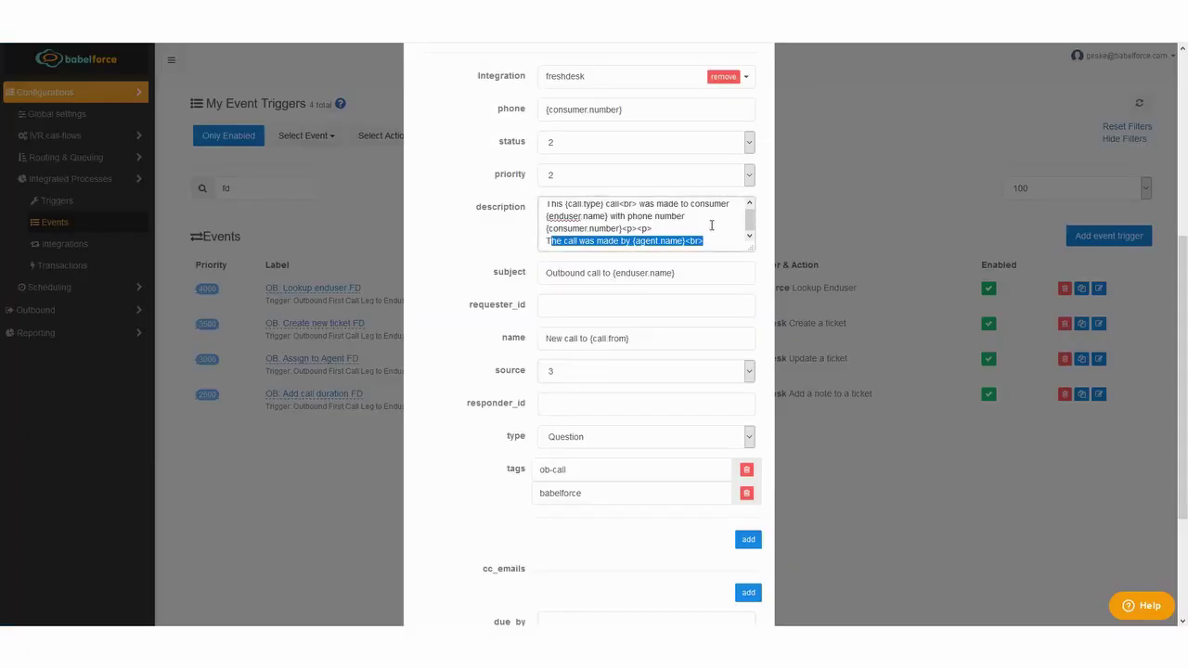
click(659, 231)
scroll(642, 211, up, 1)
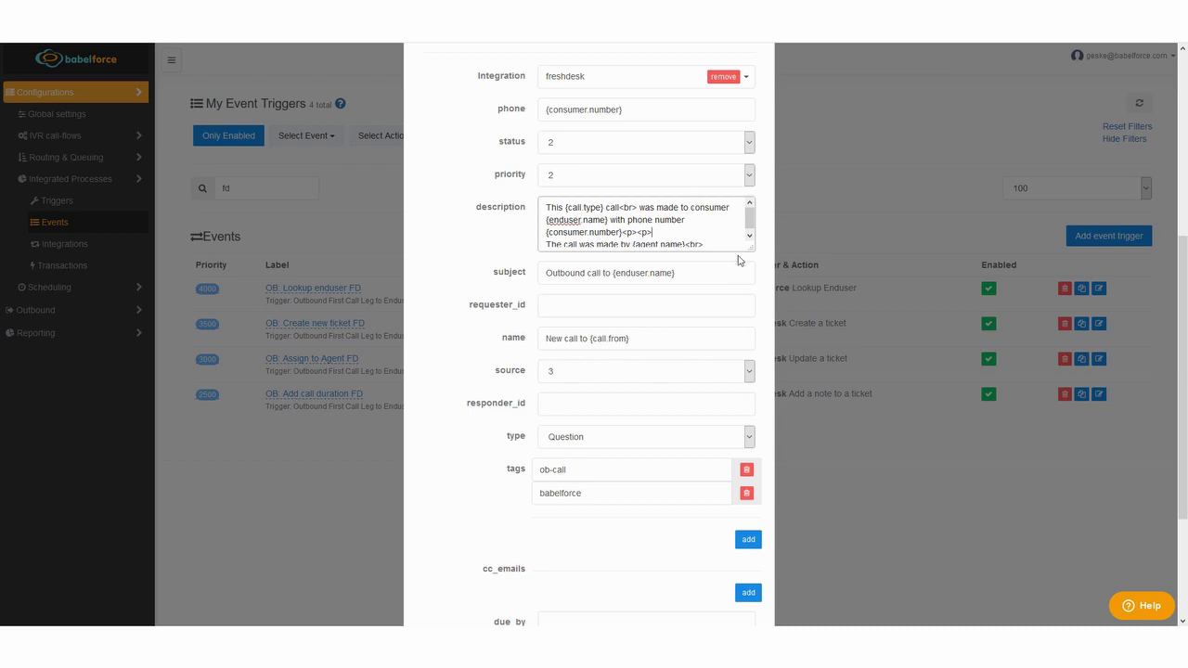
scroll(736, 273, down, 1)
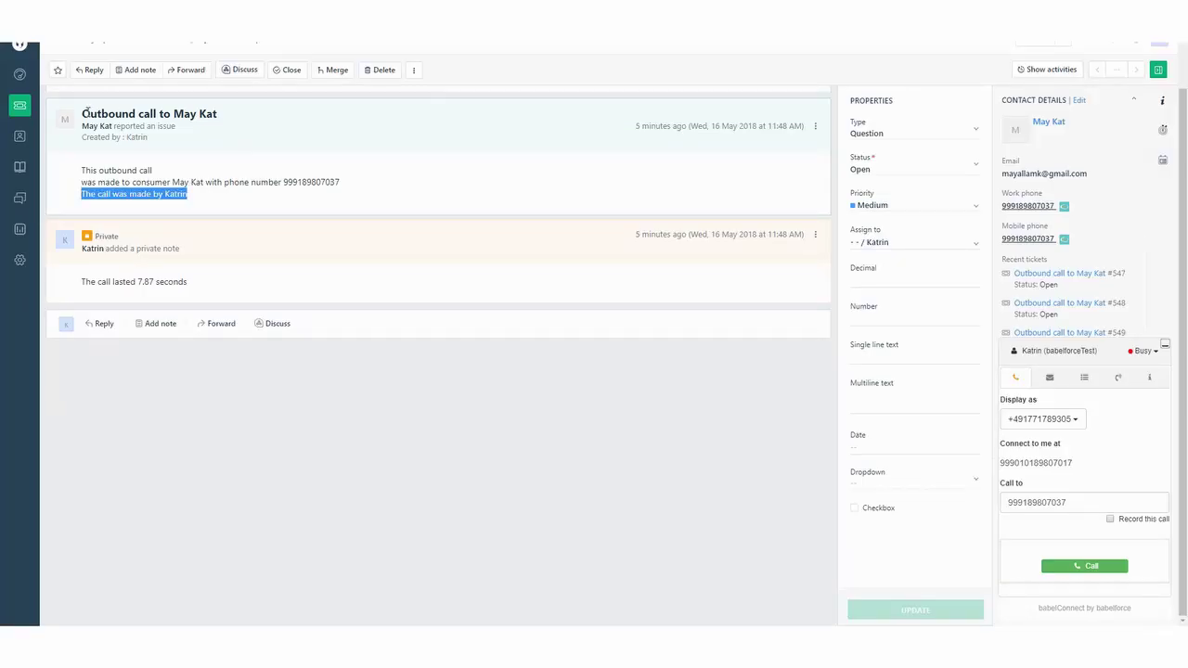
- Check the Question ticket type and ob-call tag, then close the Create new ticket FD form unchanged
drag(84, 112, 266, 121)
click(544, 252)
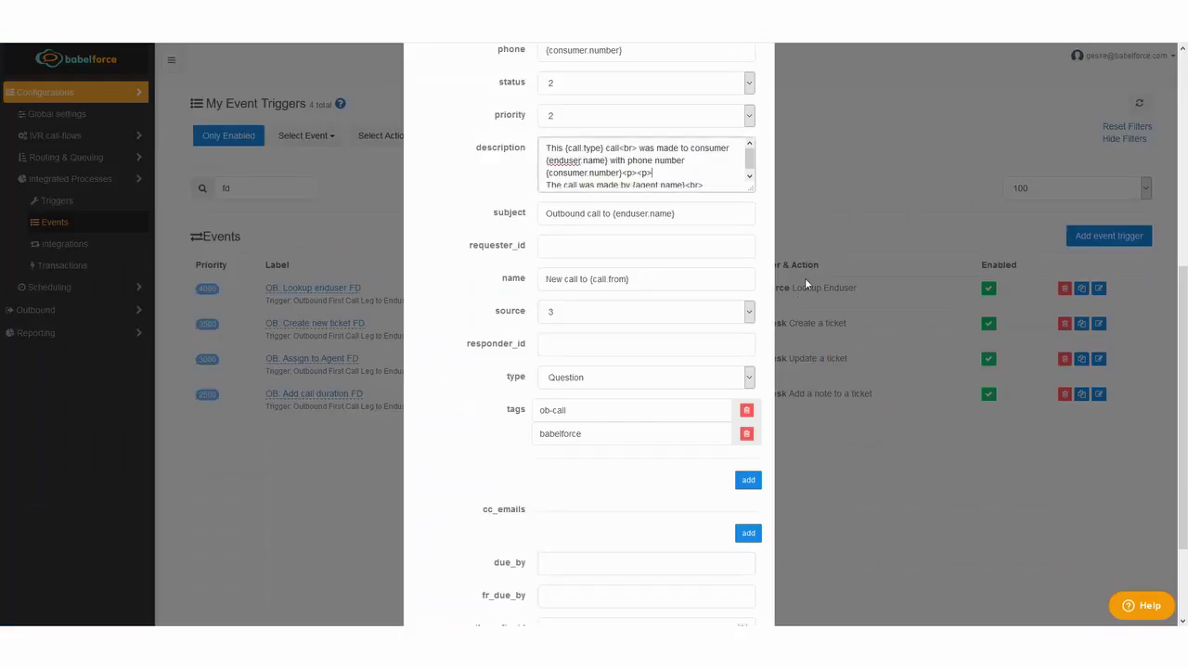
scroll(757, 299, down, 3)
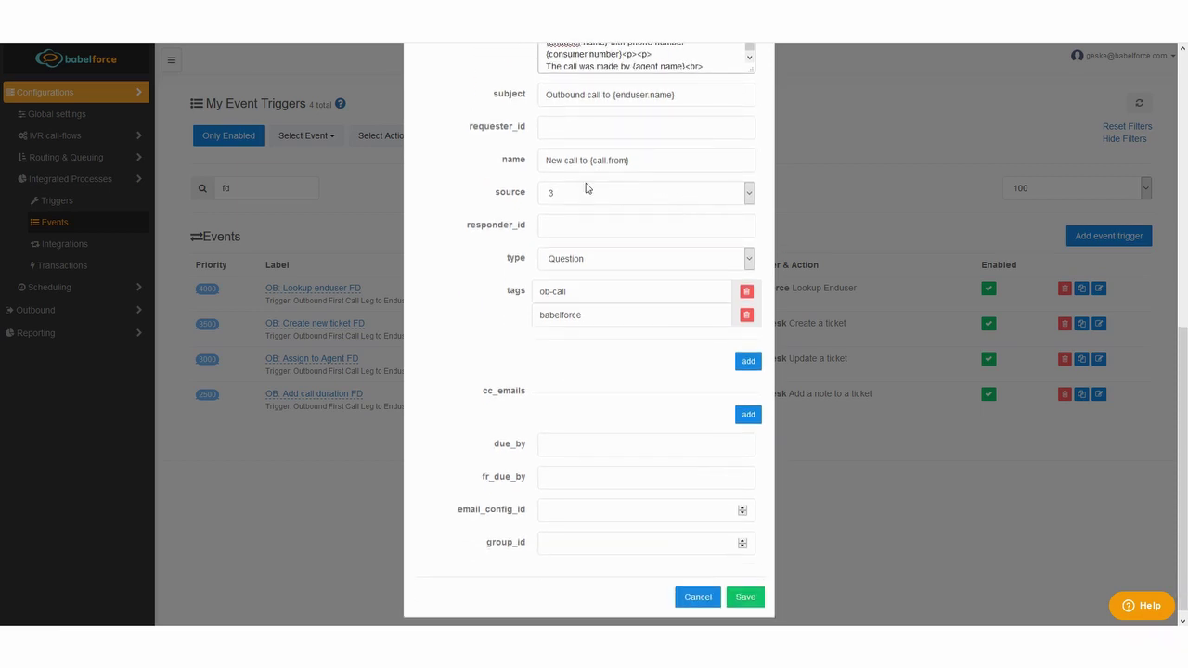
click(640, 259)
click(640, 259)
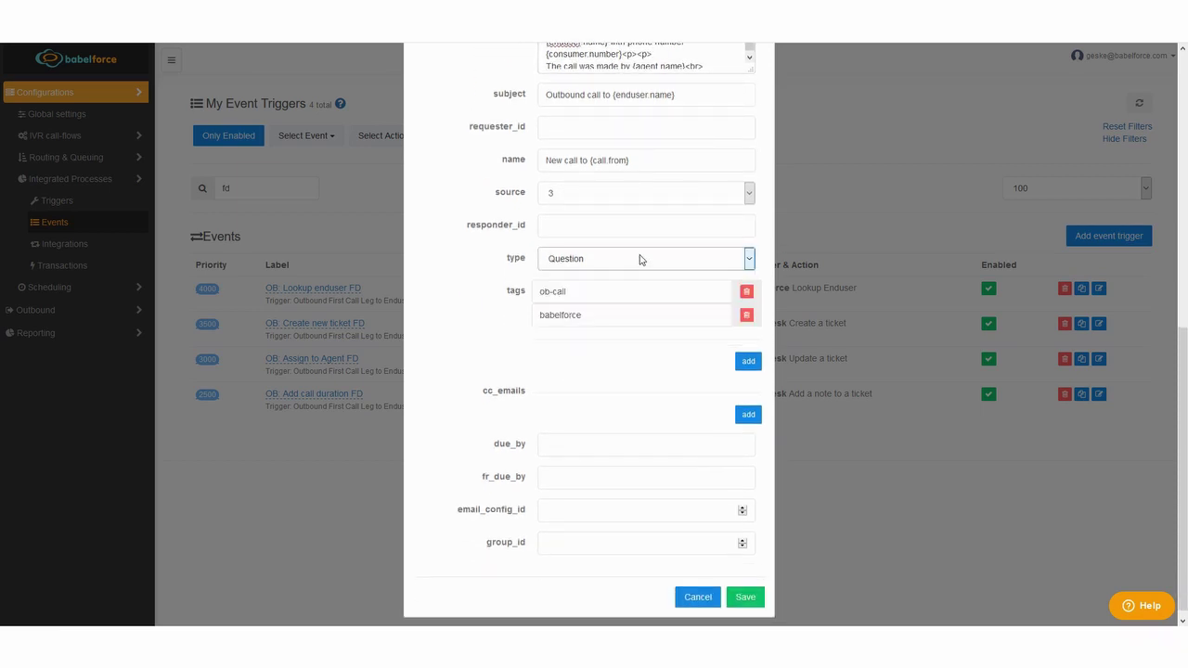
click(610, 291)
scroll(559, 400, up, 1)
scroll(577, 368, down, 1)
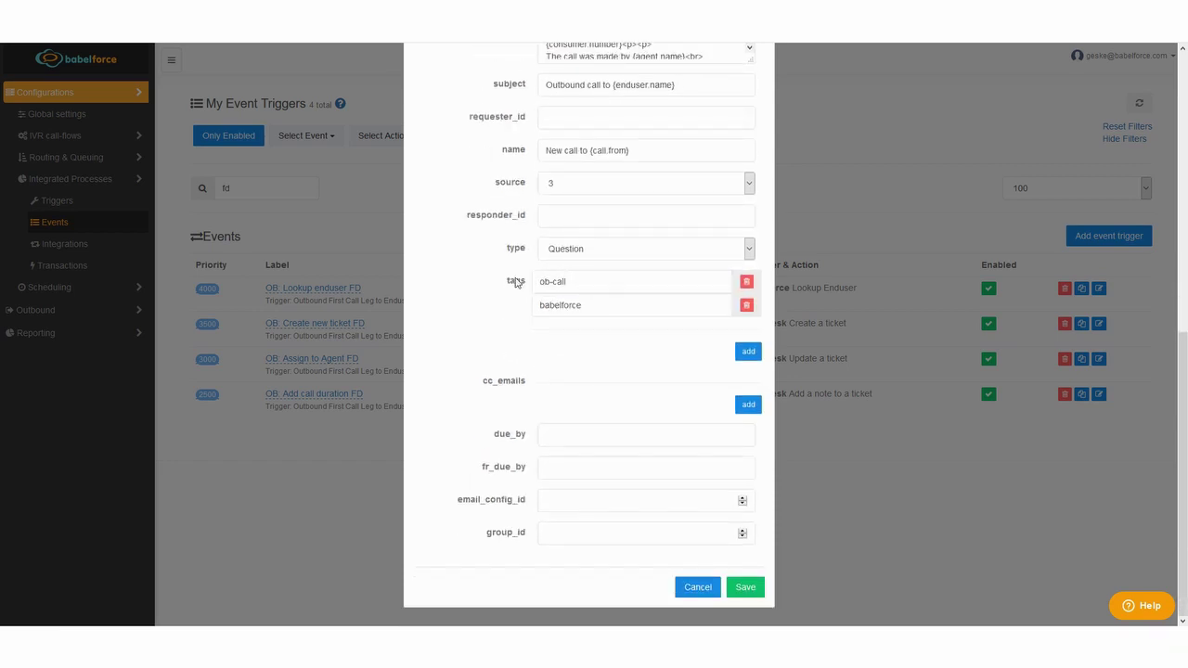
click(354, 370)
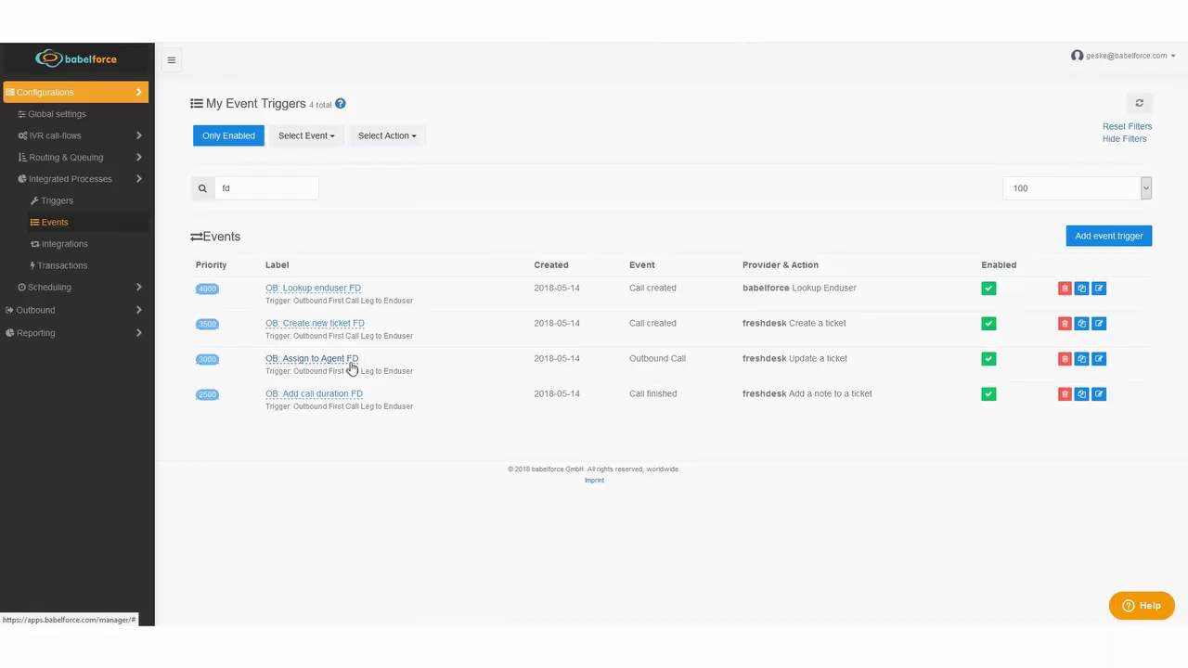
click(1100, 359)
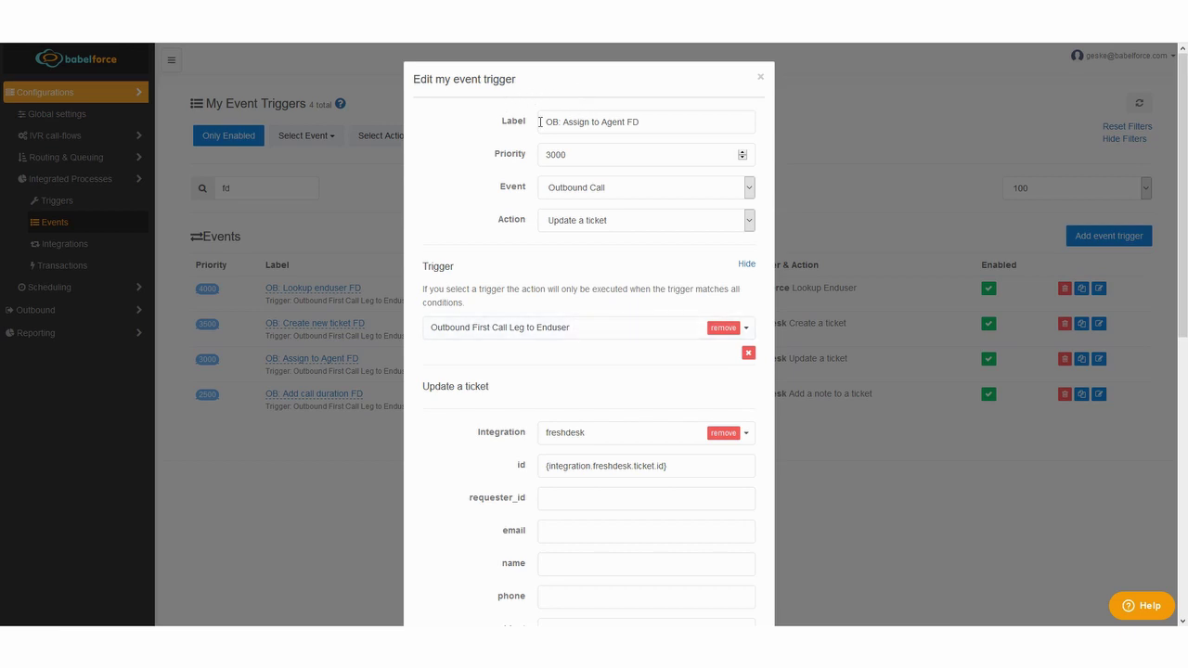
double_click(511, 186)
click(629, 221)
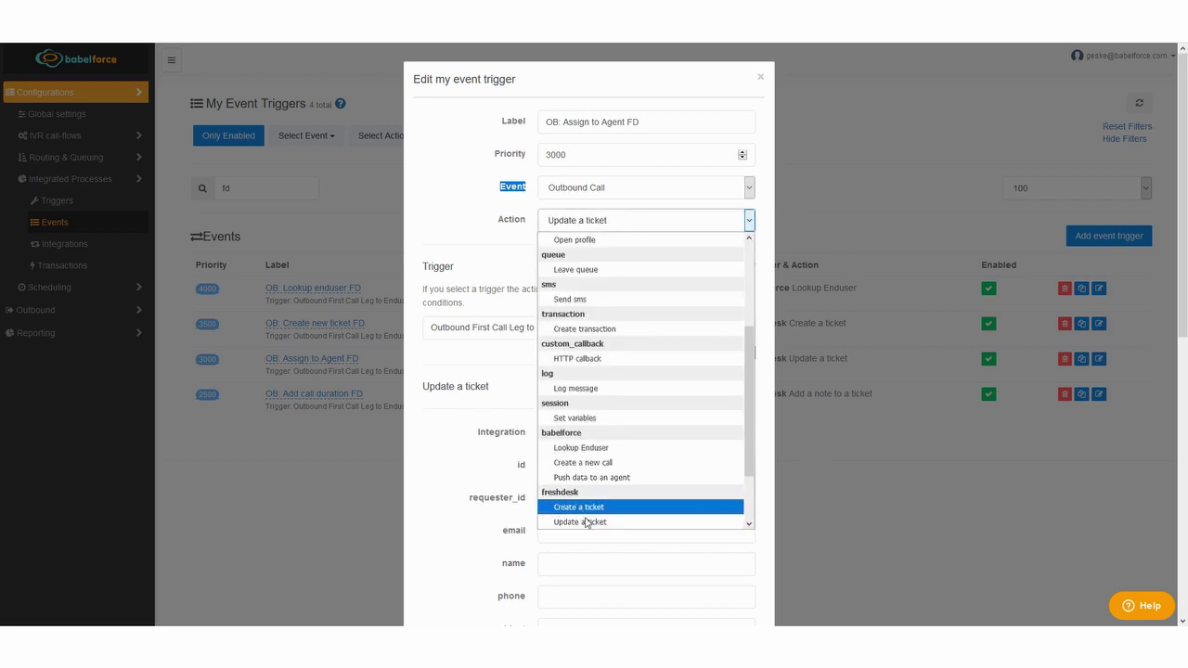
click(479, 289)
scroll(610, 265, down, 3)
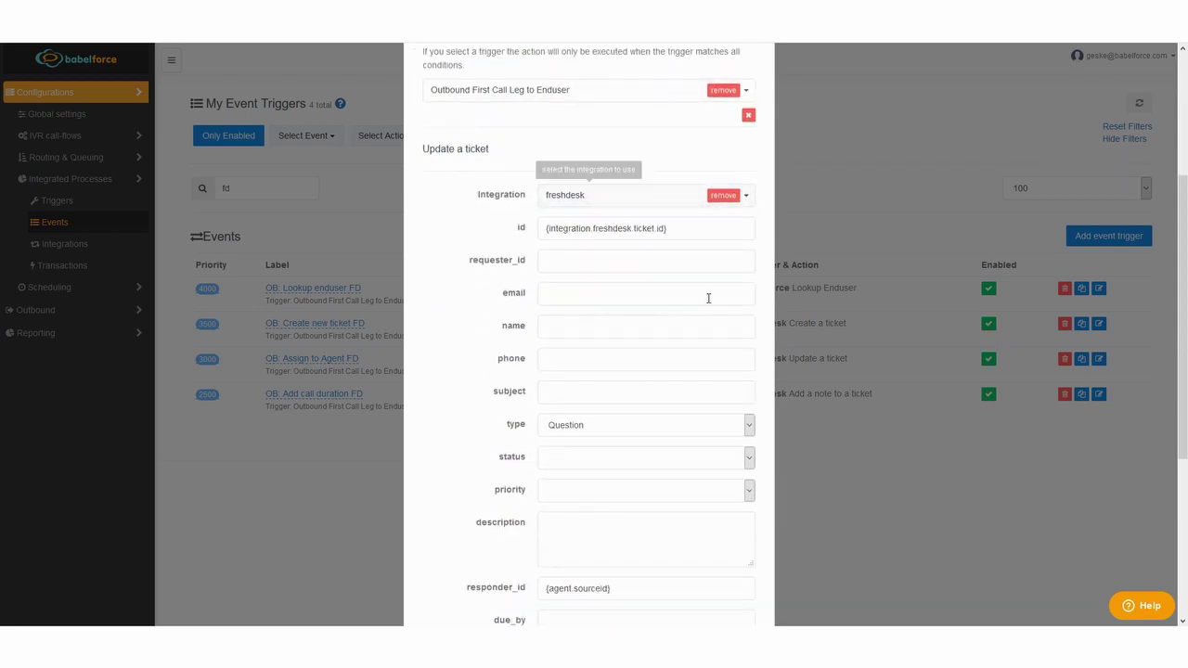
scroll(659, 283, down, 1)
double_click(521, 168)
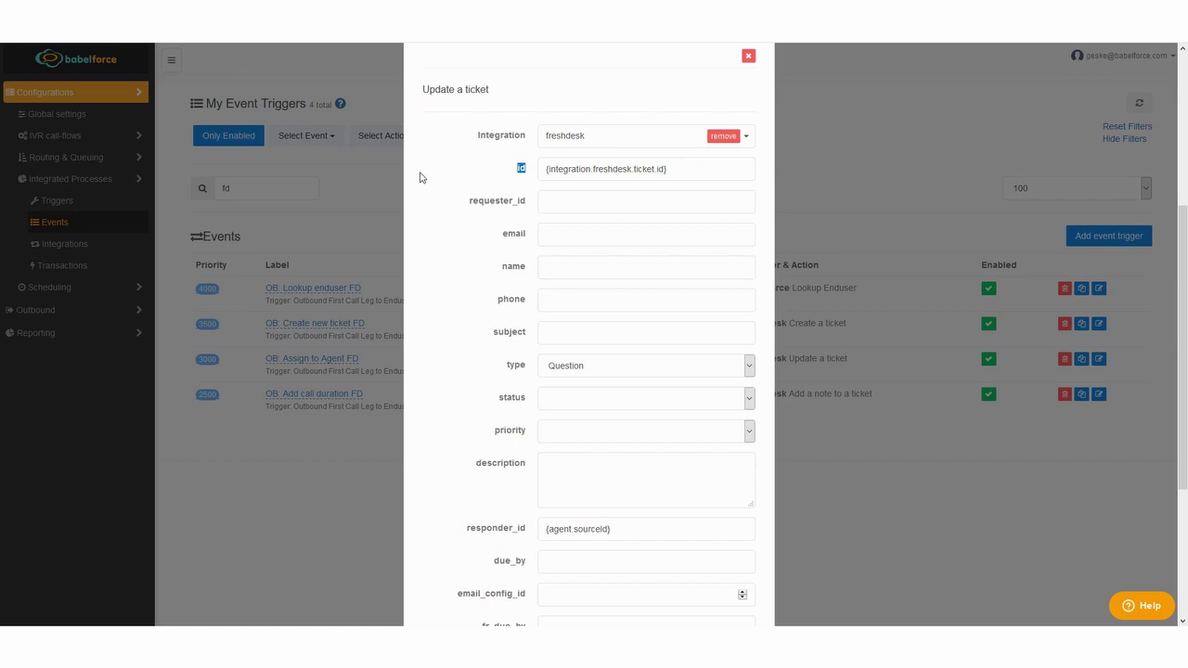
scroll(430, 180, down, 3)
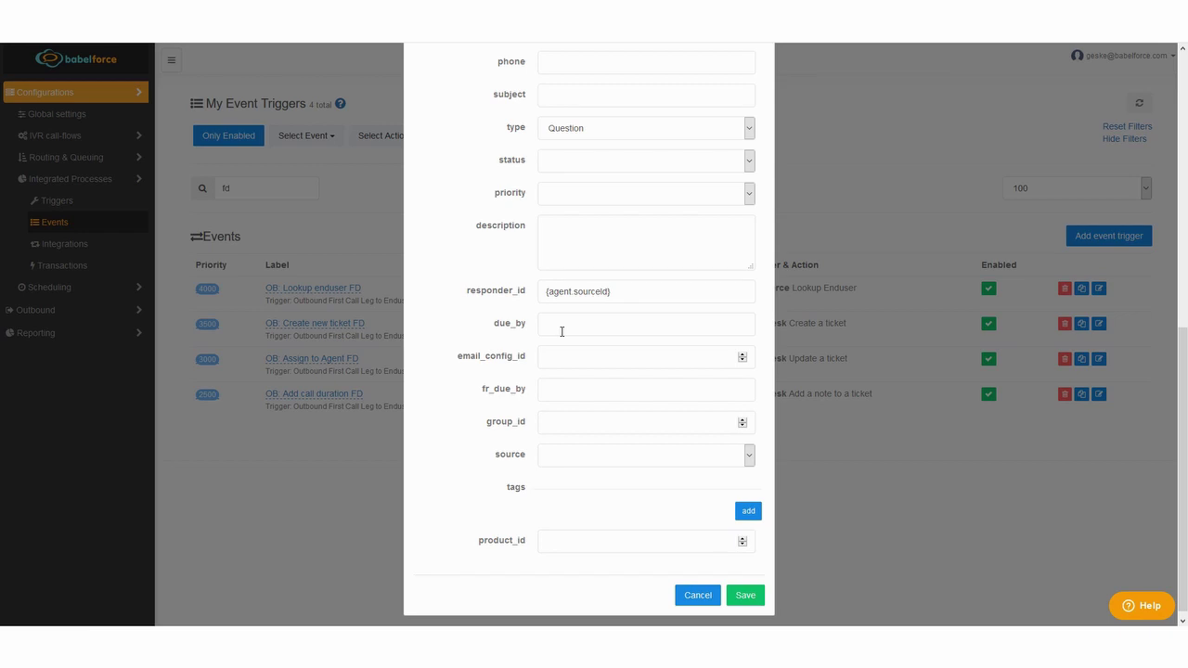
key(Escape)
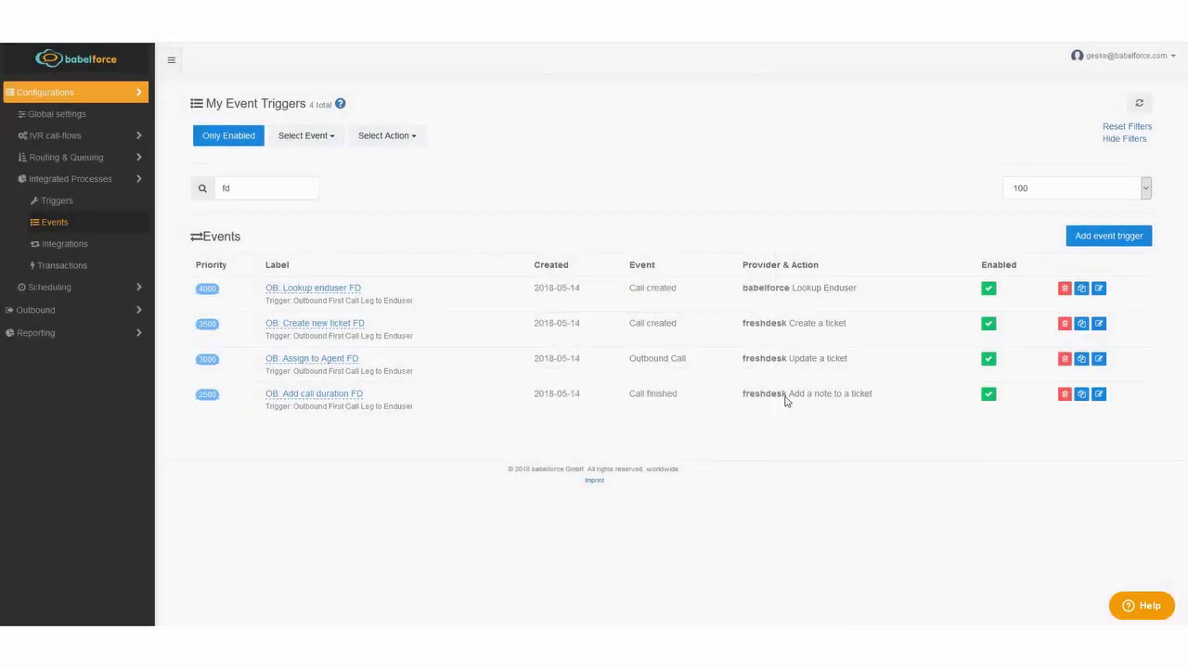
click(1100, 394)
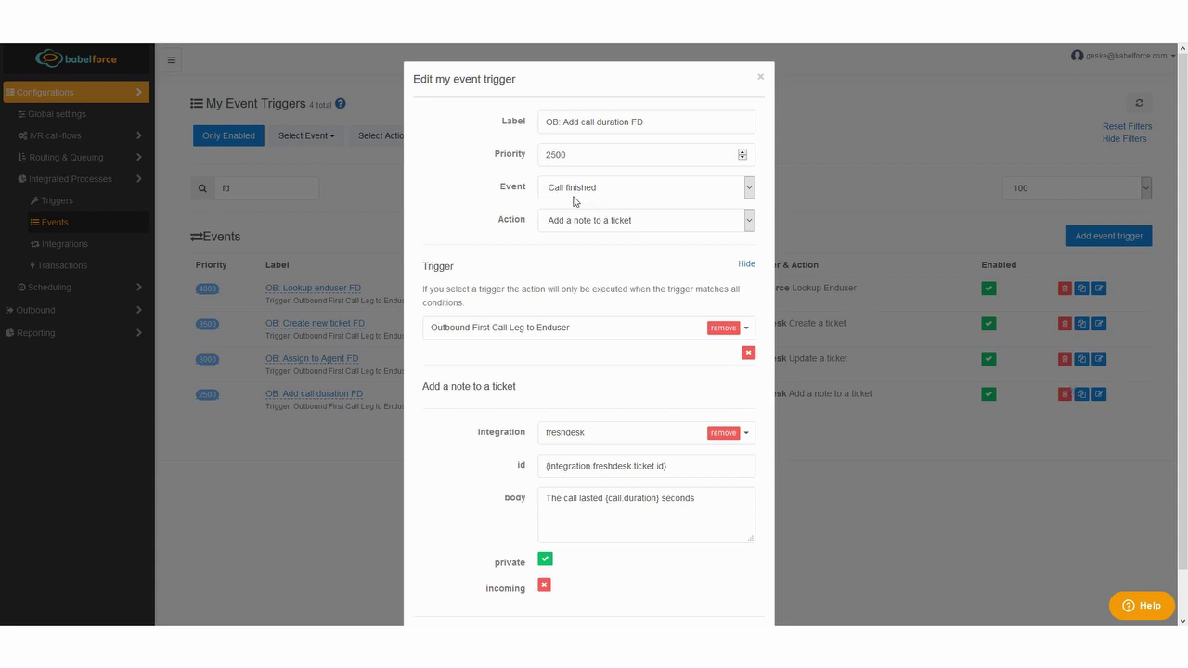
click(621, 228)
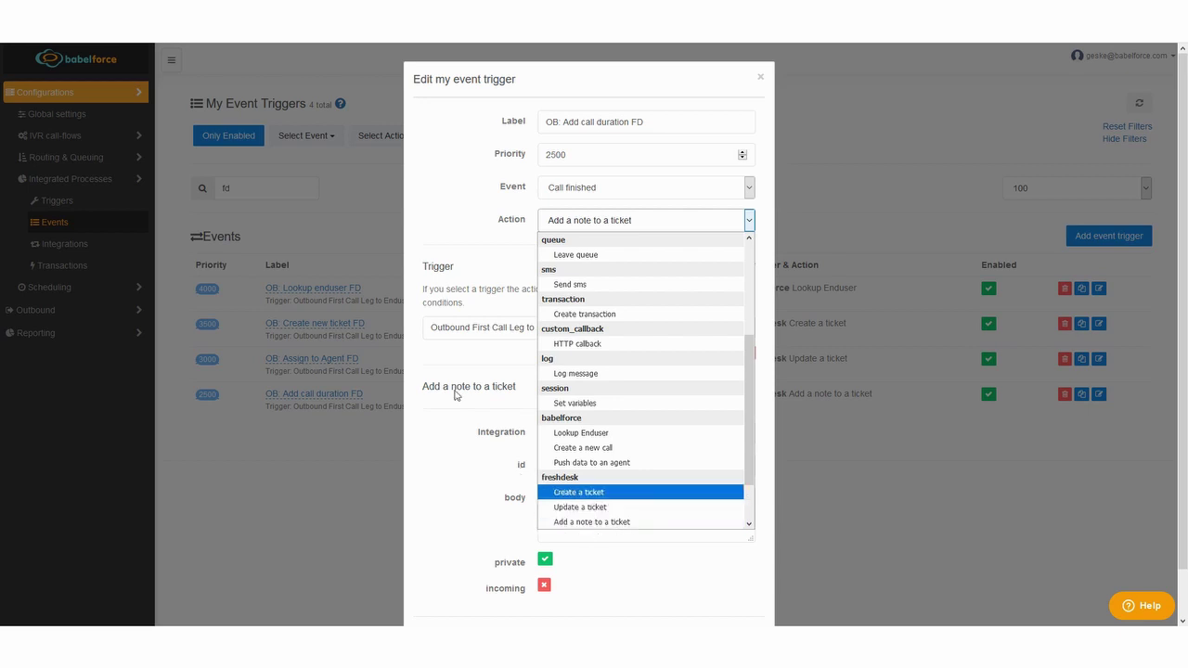
click(437, 231)
scroll(698, 427, down, 1)
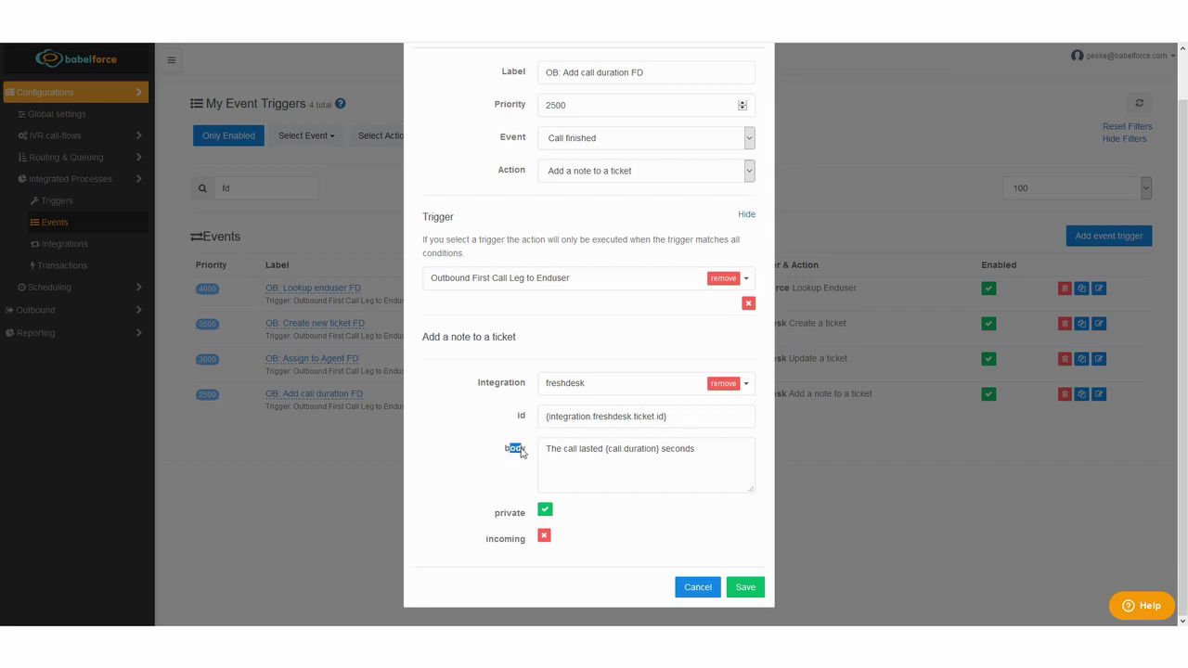
drag(593, 449, 602, 449)
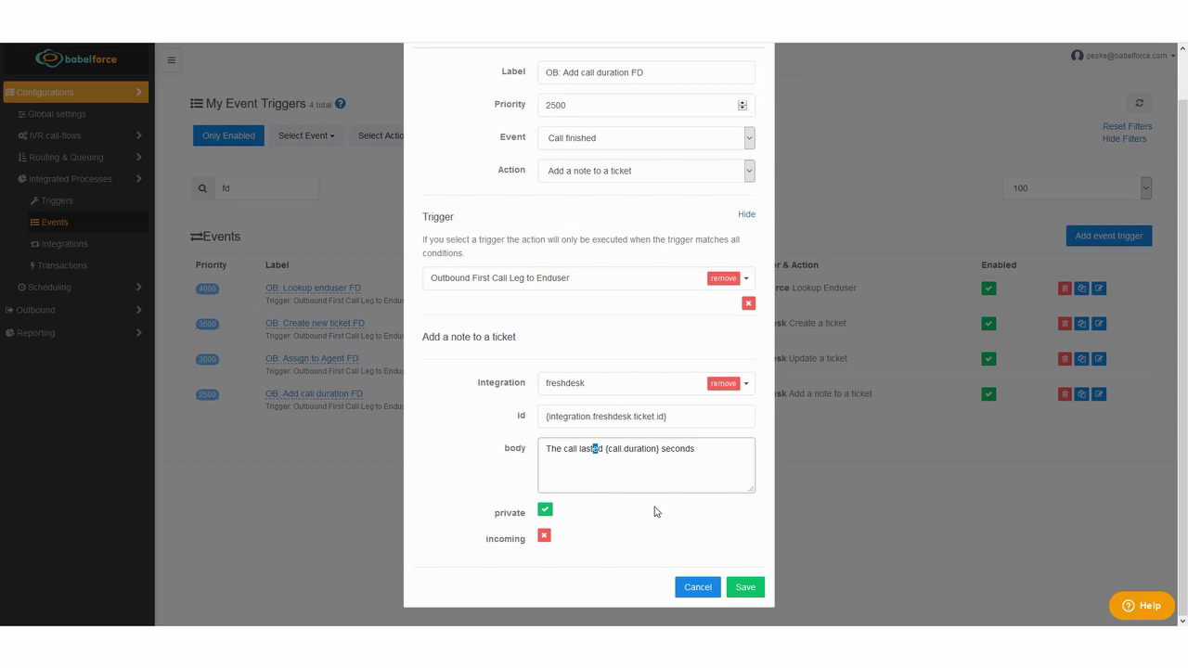
click(691, 586)
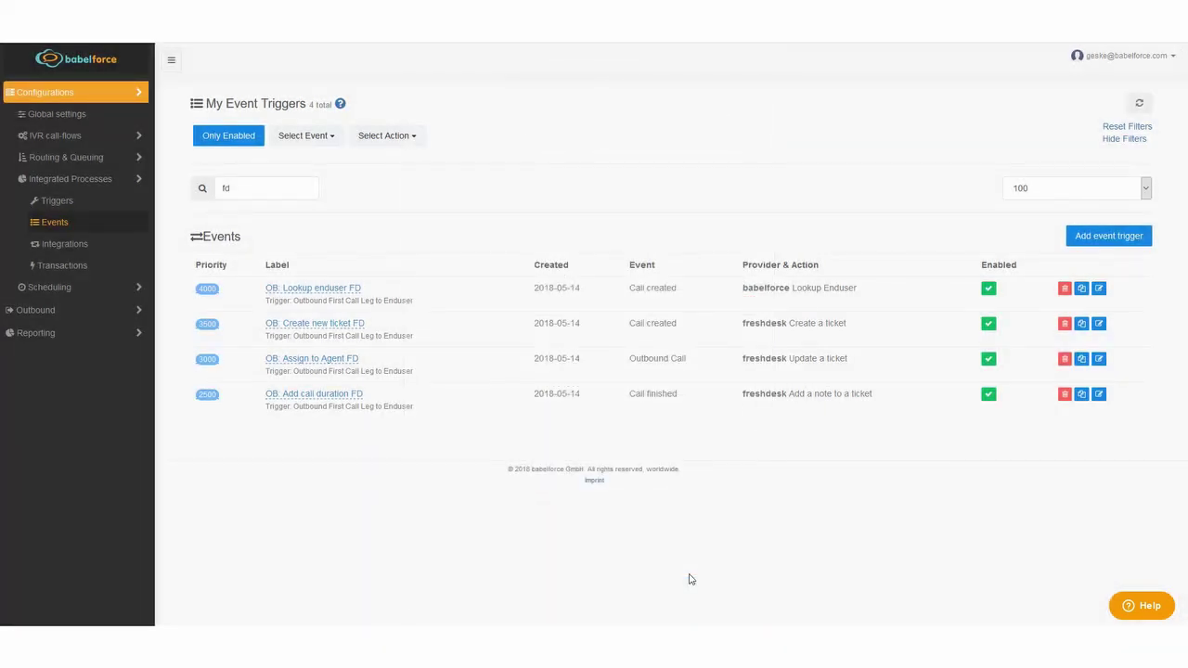